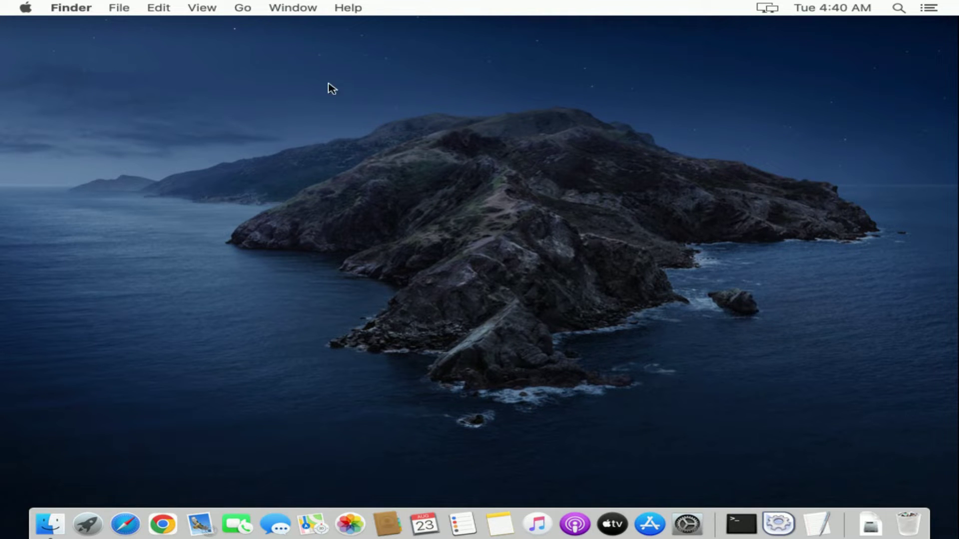
Browse from Applications into the XAMPP folder and open its htdocs web root
left_click(241, 9)
left_click(288, 193)
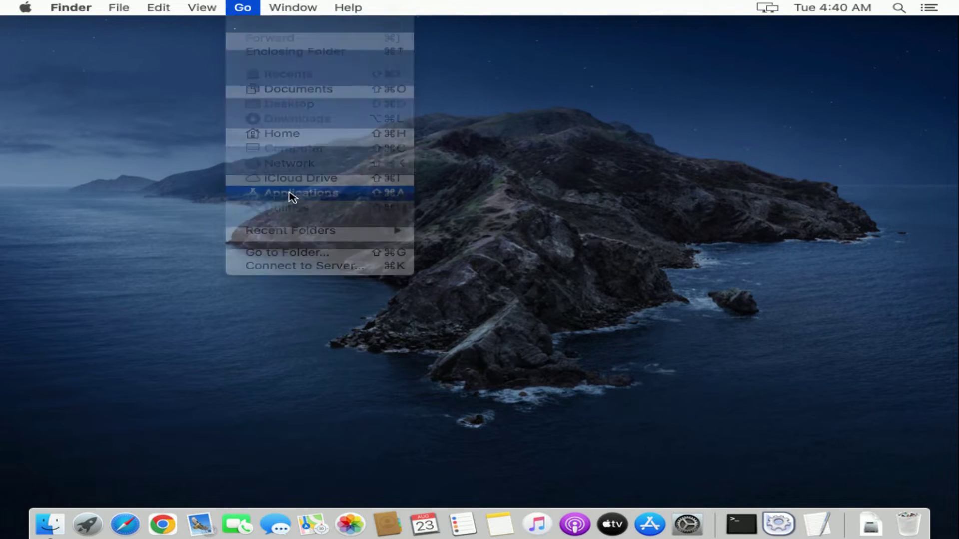
scroll(549, 259, "up", 1)
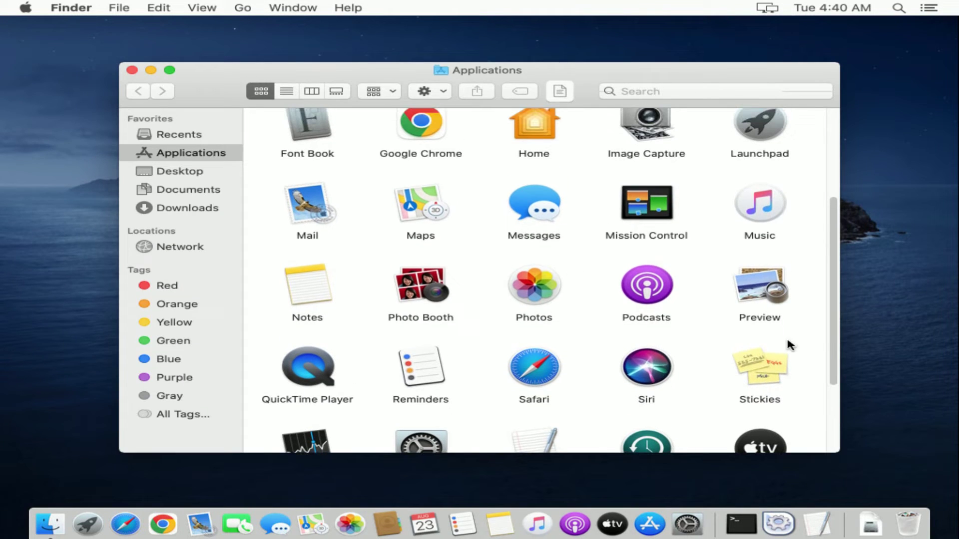
left_click_drag(830, 345, 830, 418)
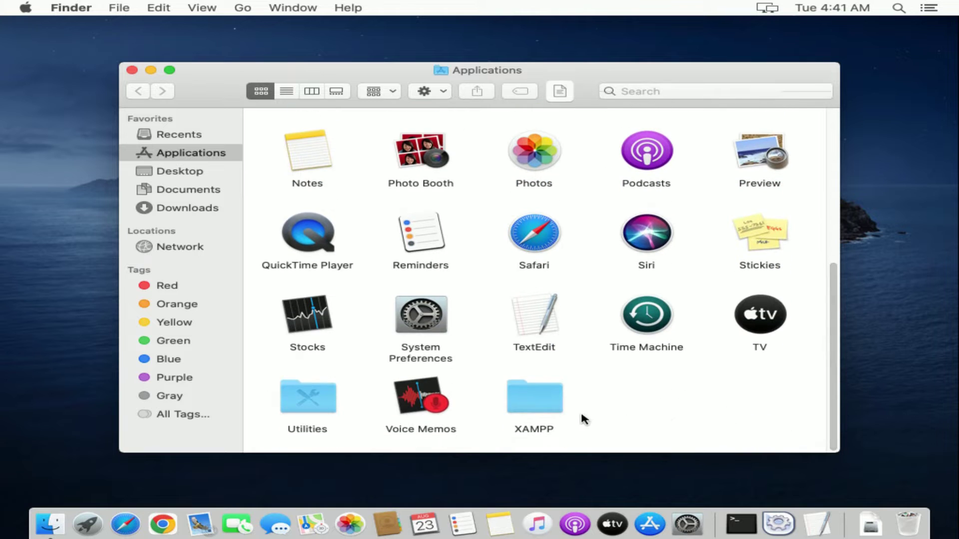
double_click(539, 406)
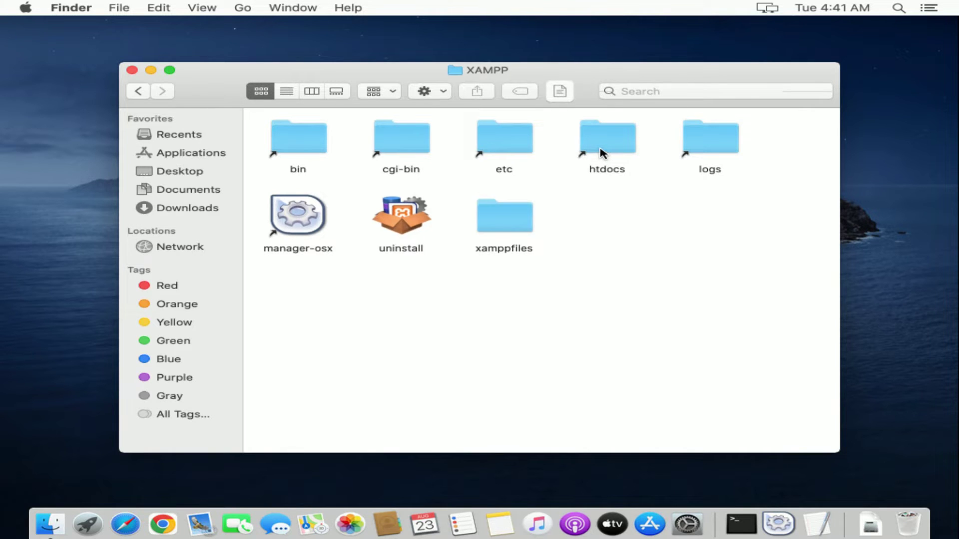
double_click(601, 148)
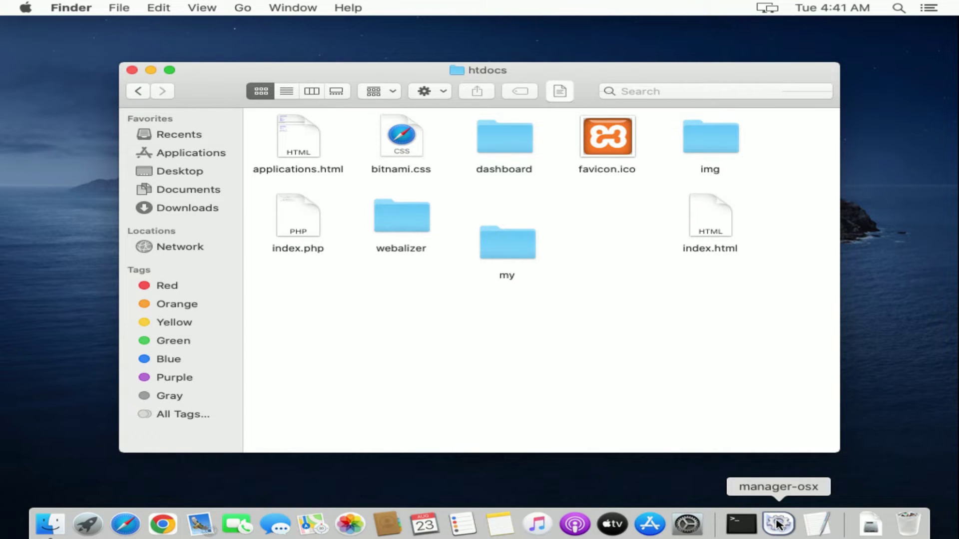
Launch the XAMPP manager-osx app and authorize it with the administrator password
left_click(778, 523)
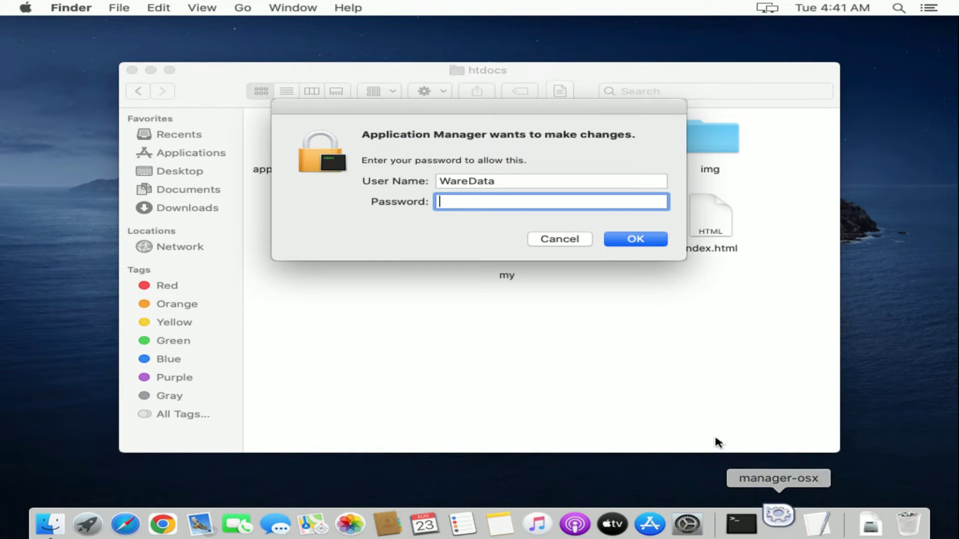
type("••")
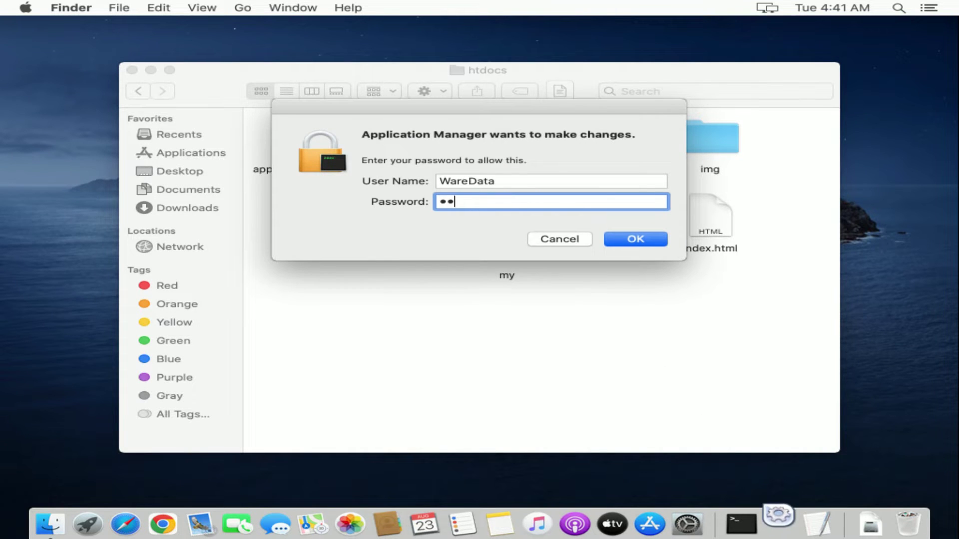
type("•••")
left_click(618, 241)
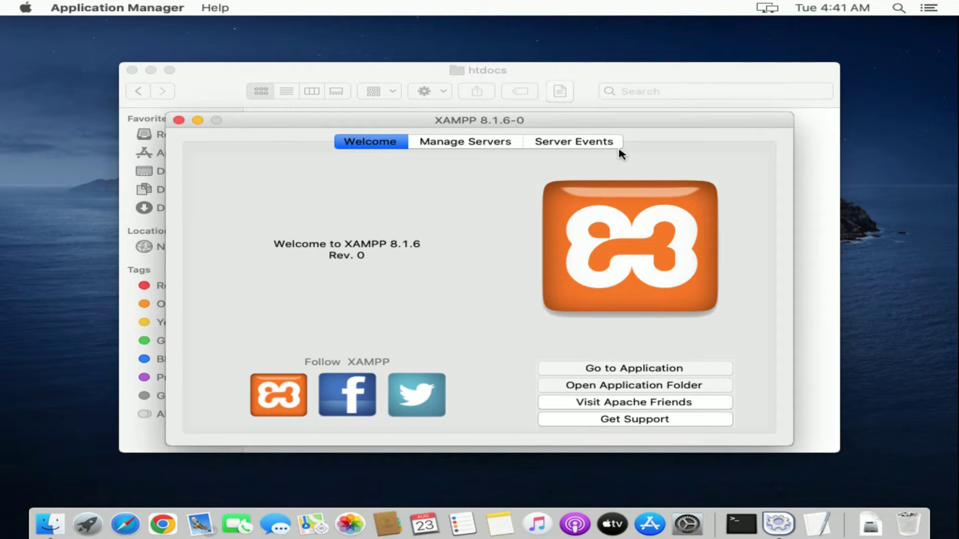
Start the Apache Web Server and MySQL Database, then minimize the manager
left_click(480, 145)
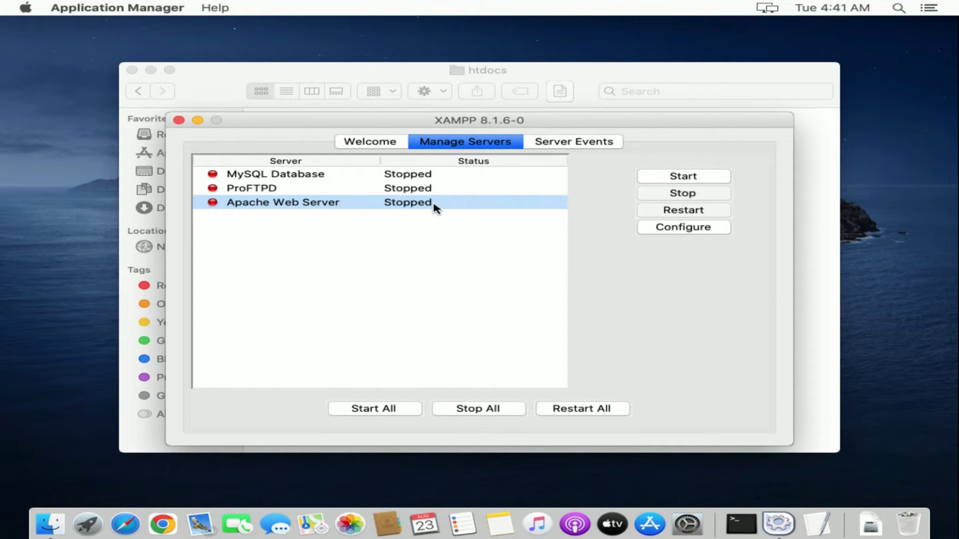
left_click(665, 181)
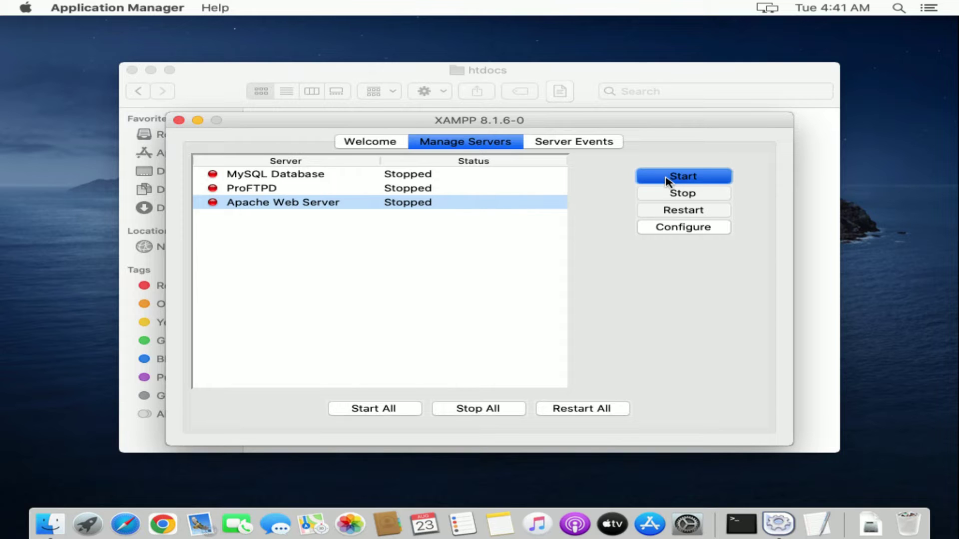
left_click(300, 176)
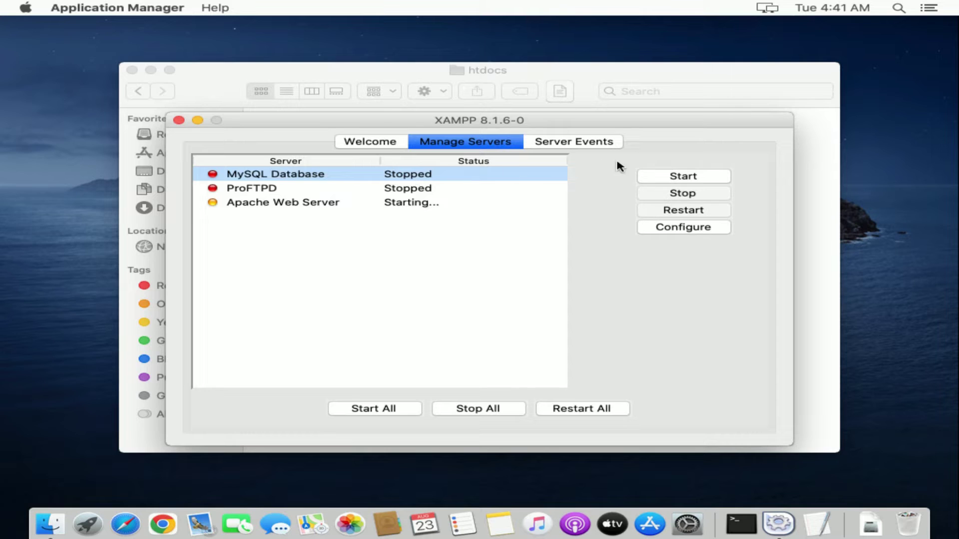
left_click(665, 180)
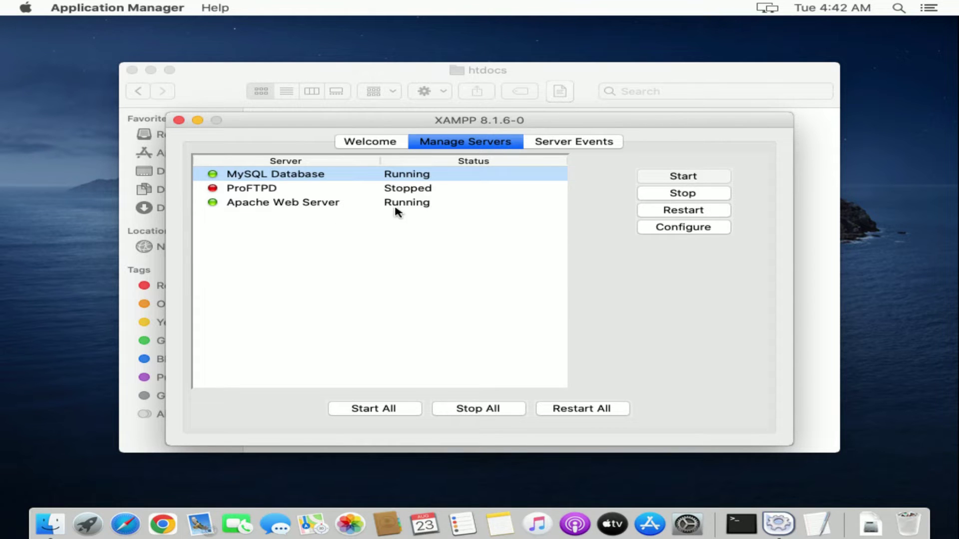
left_click(197, 122)
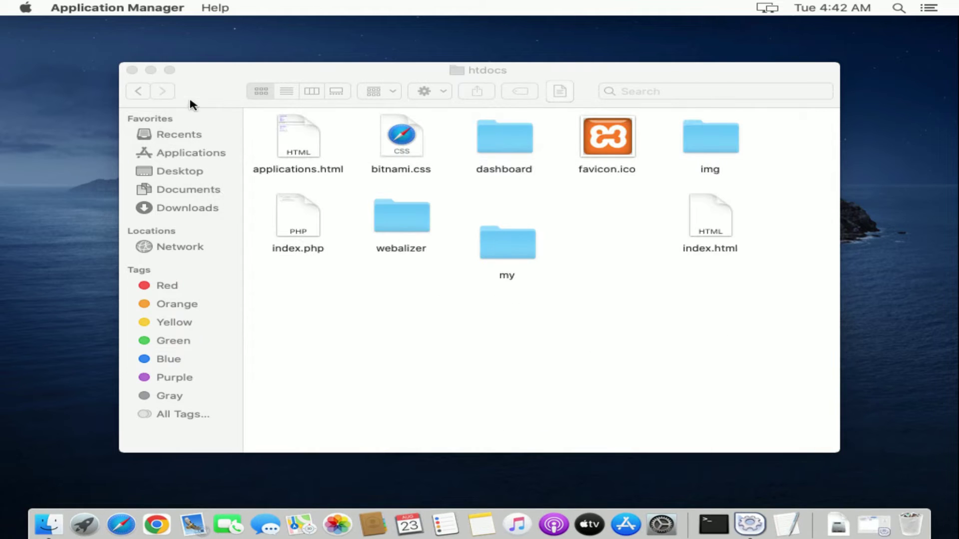
Open phpMyAdmin from the localhost XAMPP welcome page in Safari
left_click(120, 524)
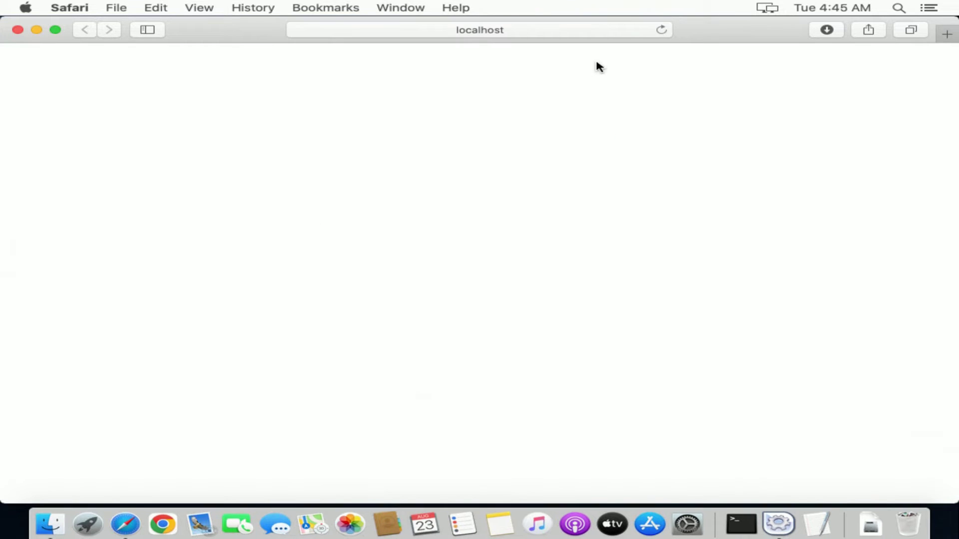
left_click(661, 29)
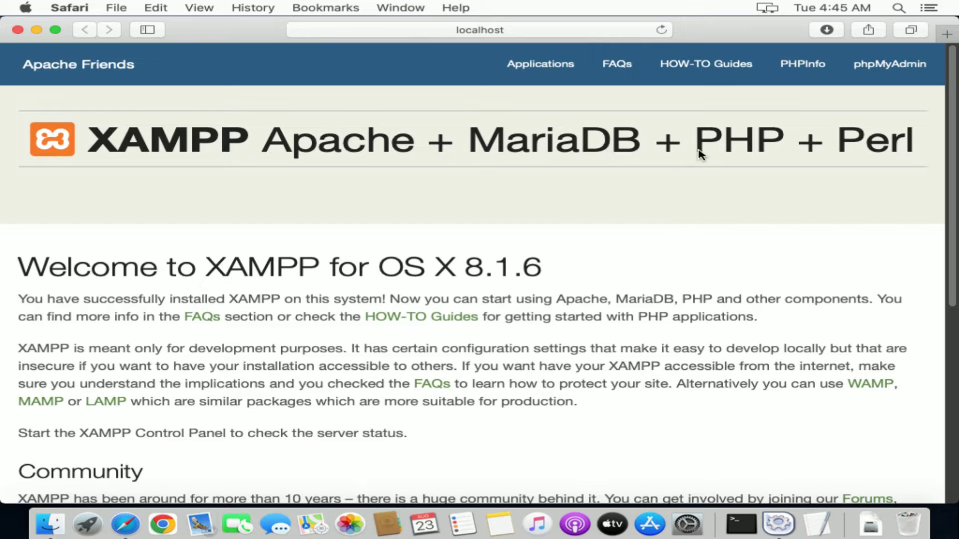
left_click(883, 76)
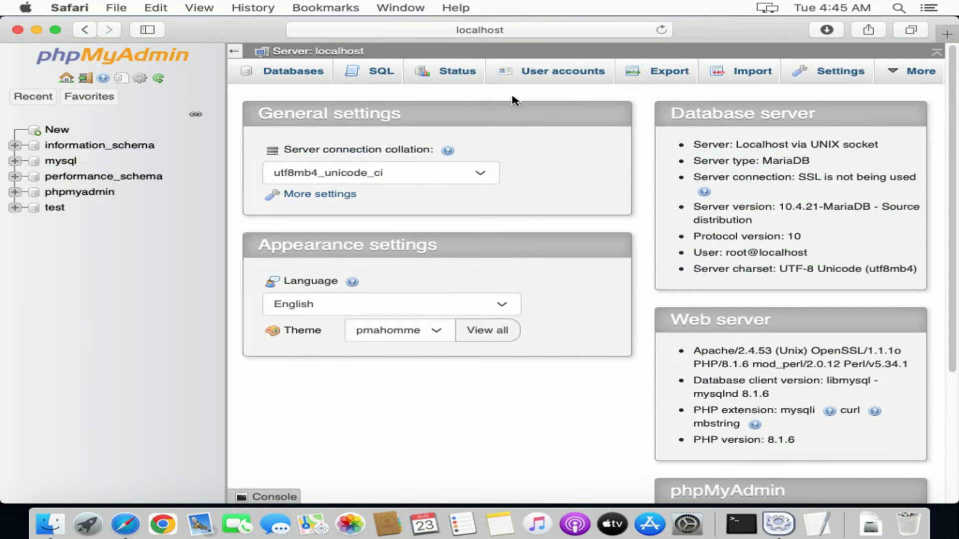
Create a new empty database named wp in phpMyAdmin
left_click(294, 75)
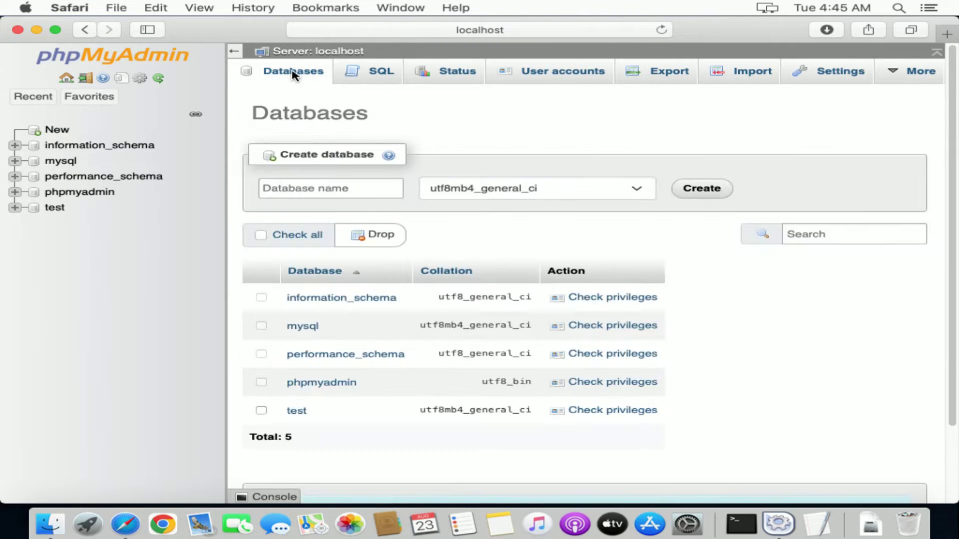
left_click(342, 188)
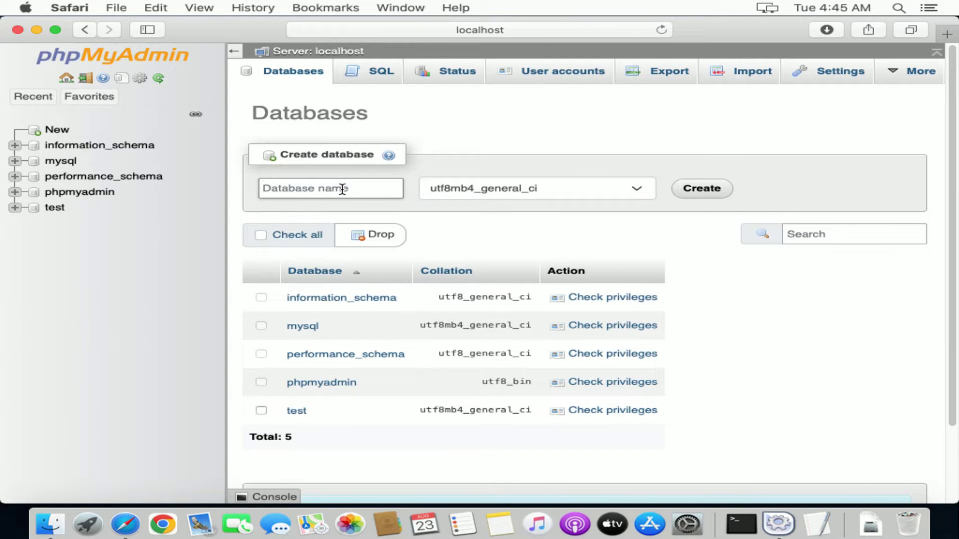
type("wp")
left_click(685, 196)
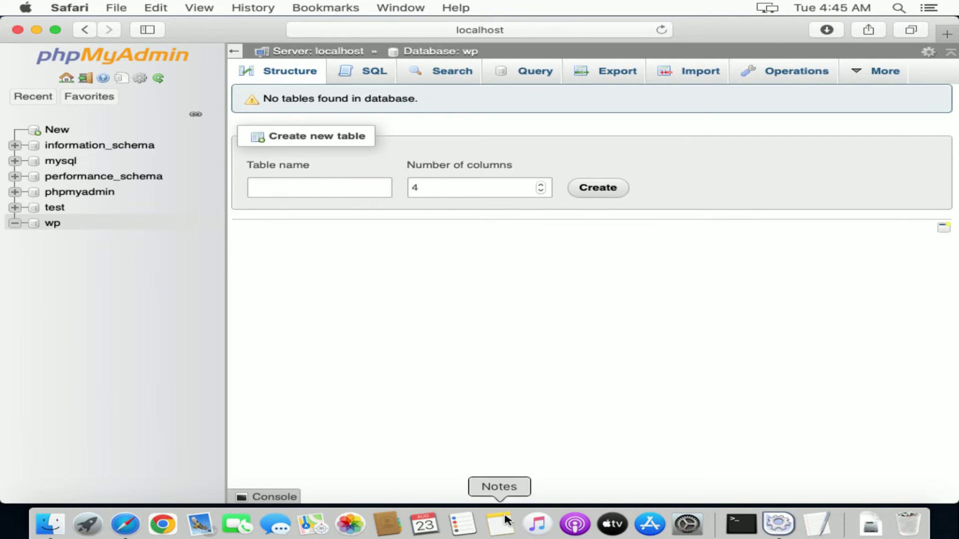
left_click(501, 523)
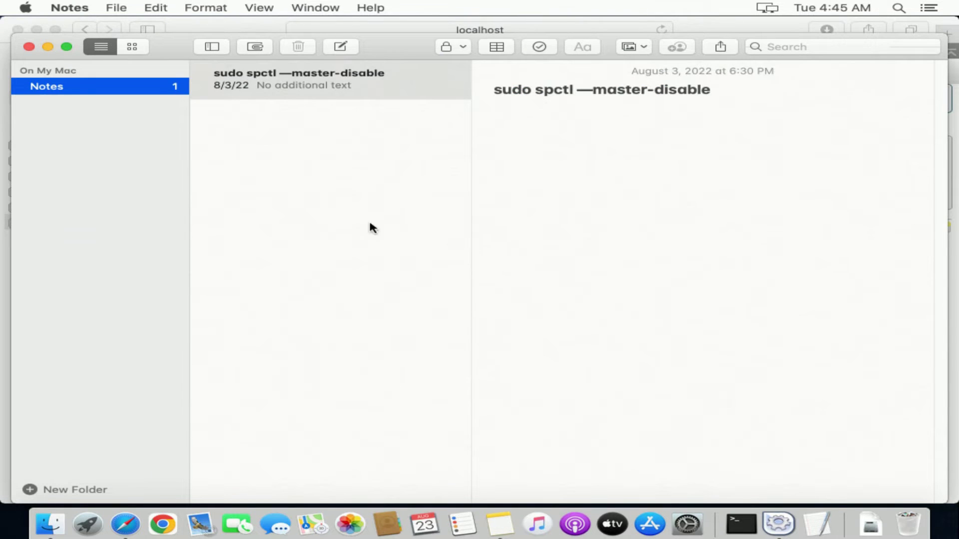
Write a new note reading 'User db: root', 'Password:' and 'Server: localhost', then close Notes
left_click(340, 45)
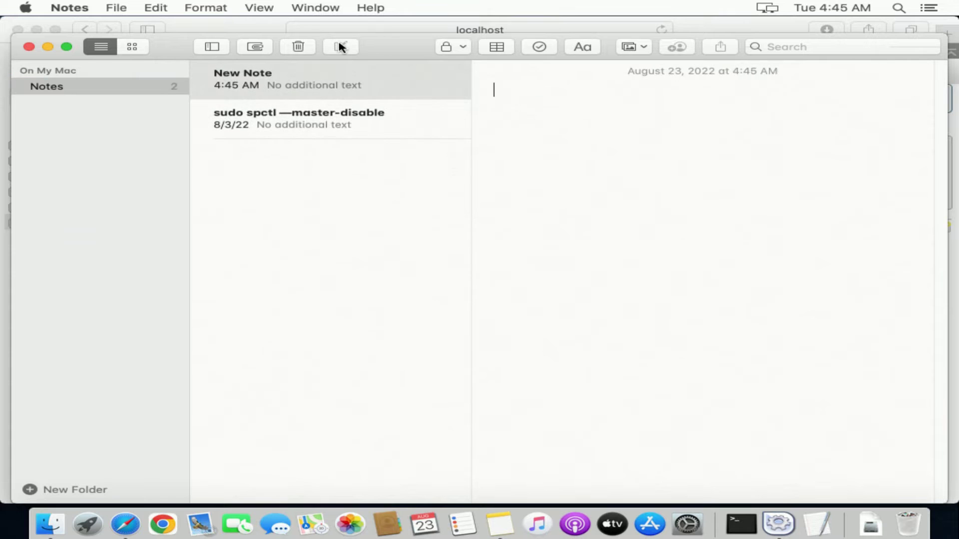
double_click(336, 76)
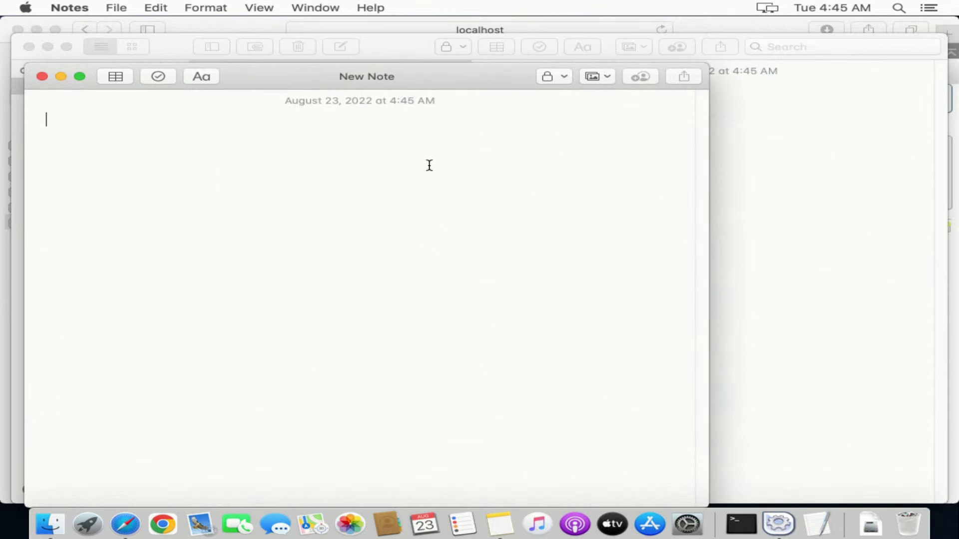
type("User ")
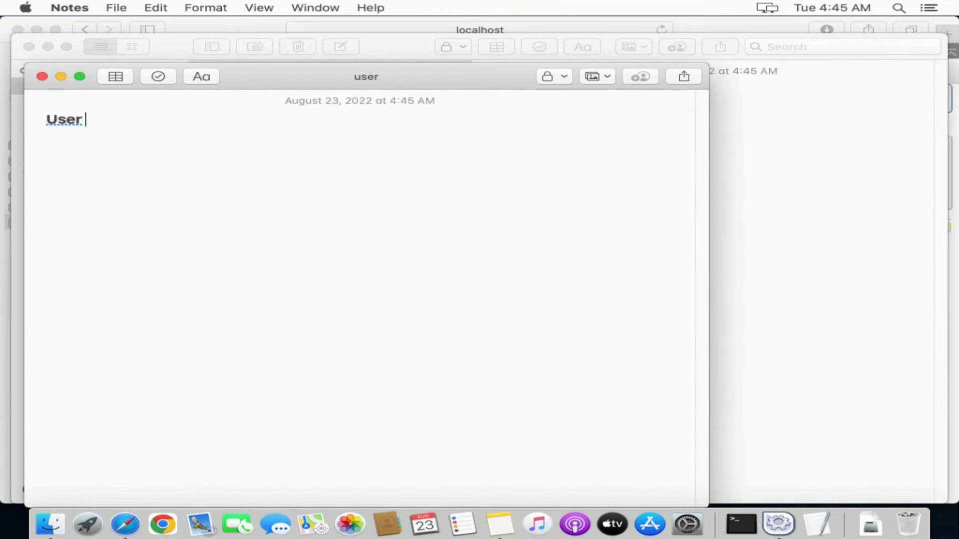
type("db:")
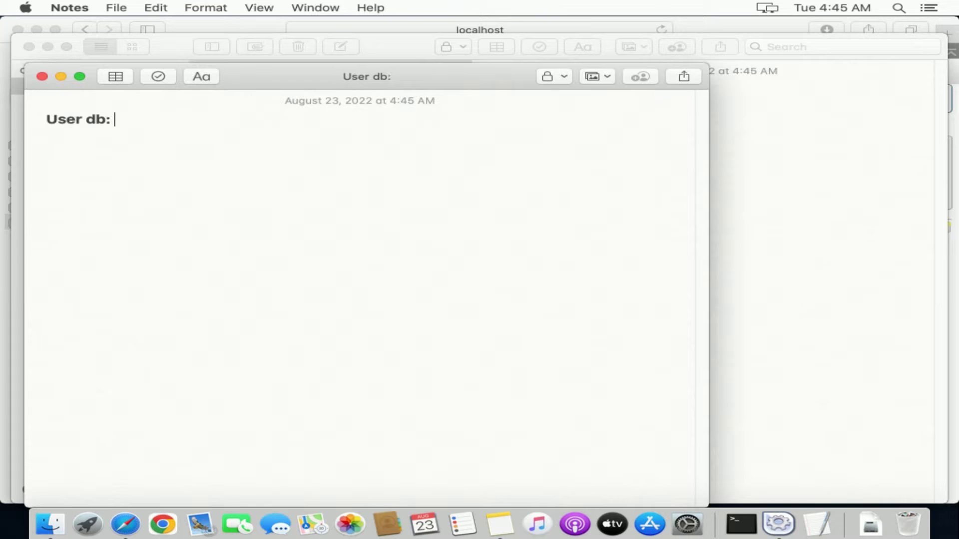
type(" root")
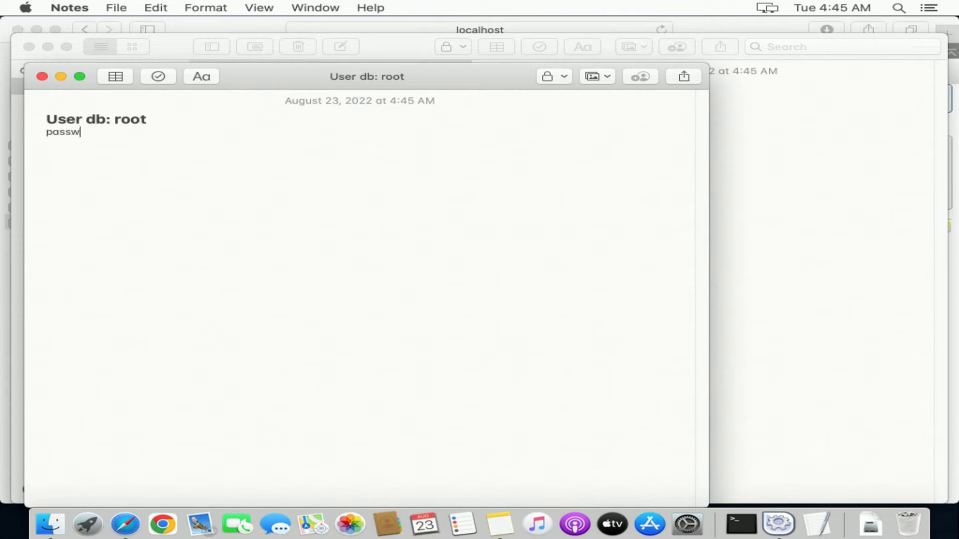
type(" password:")
key("Return")
type("server: lo")
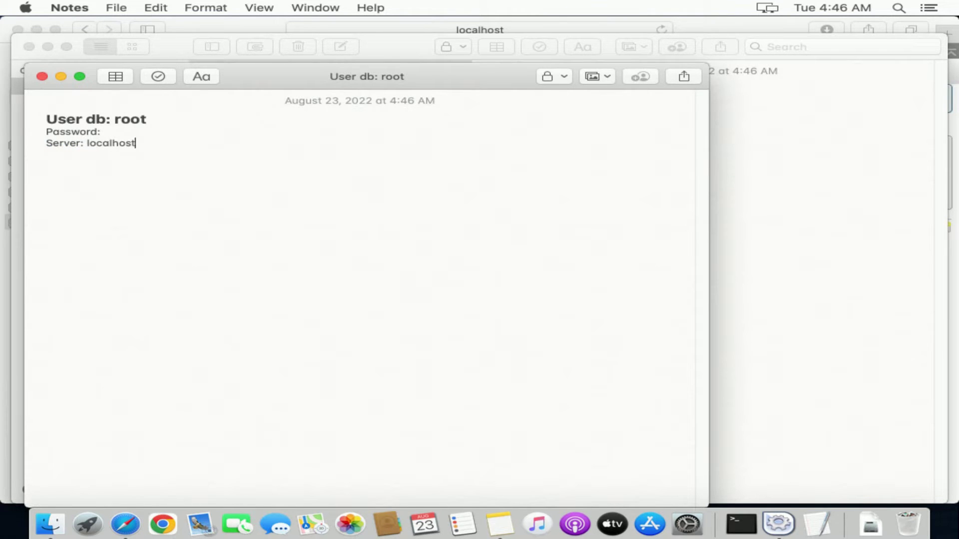
left_click_drag(135, 144, 34, 113)
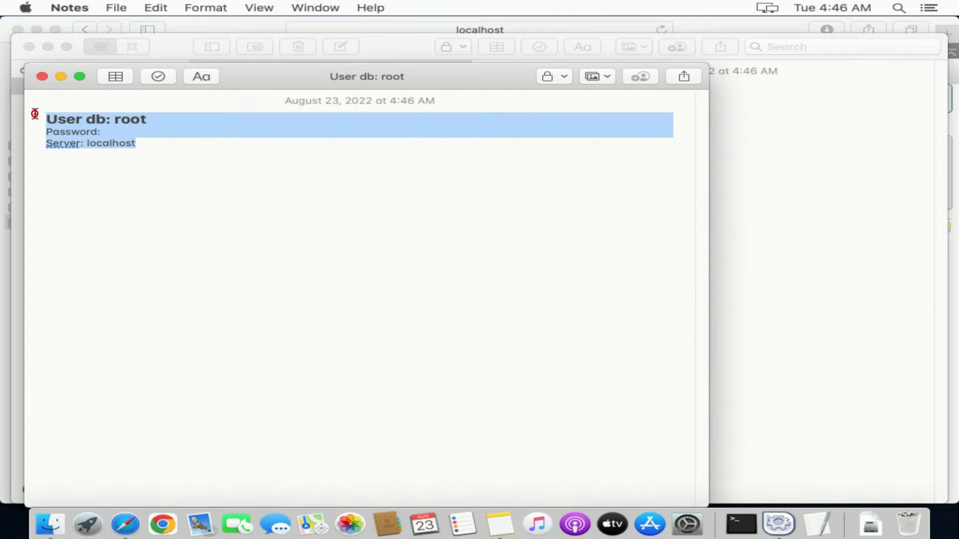
left_click(61, 76)
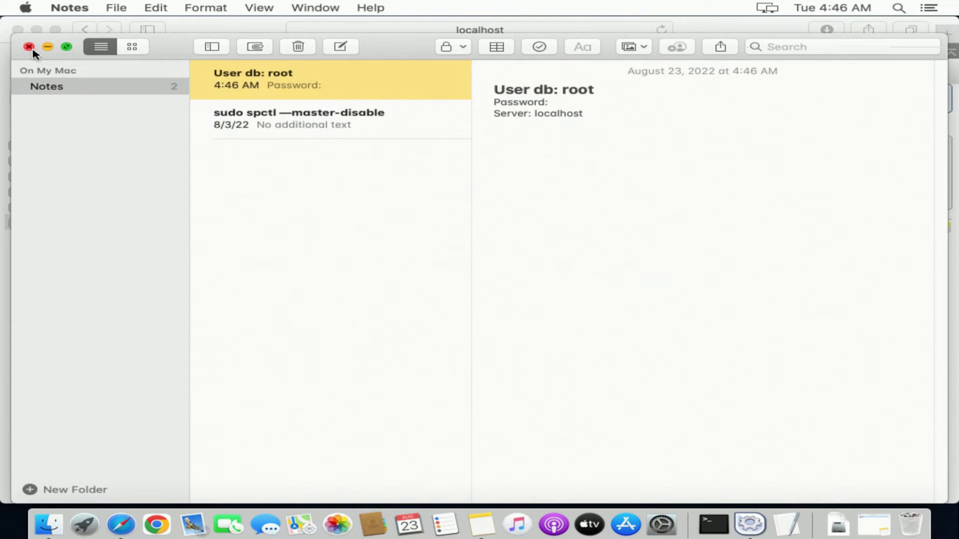
left_click(30, 47)
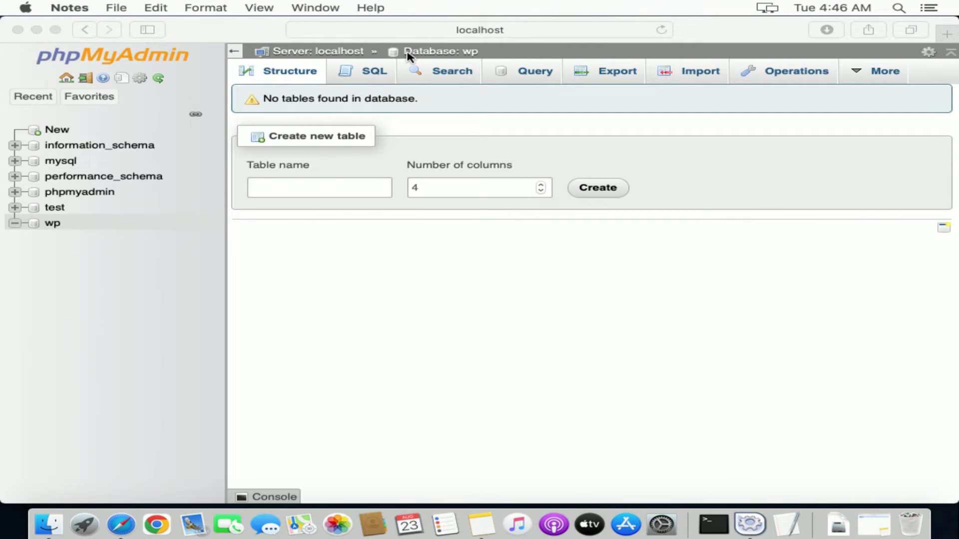
Search Google for 'download wordpress' and open the WordPress.org download result
left_click(486, 32)
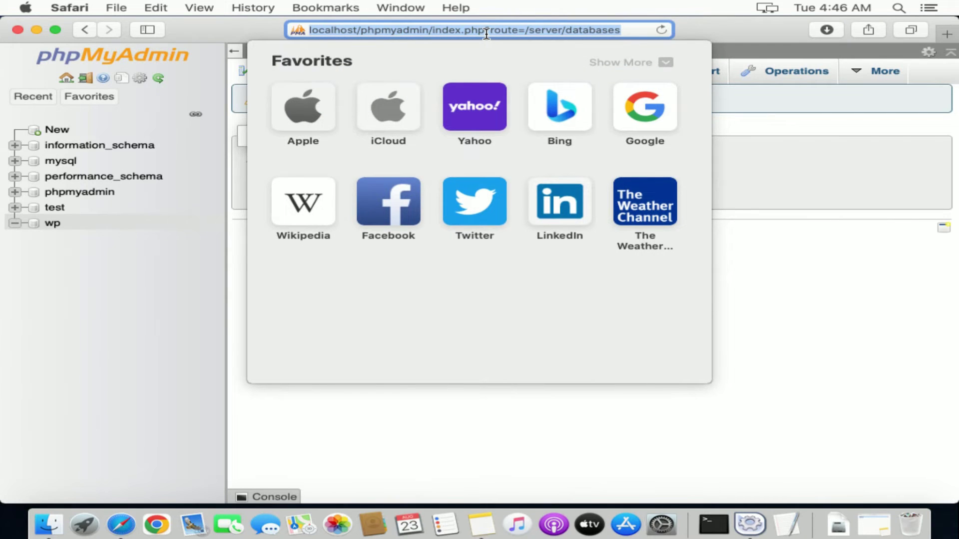
left_click(643, 106)
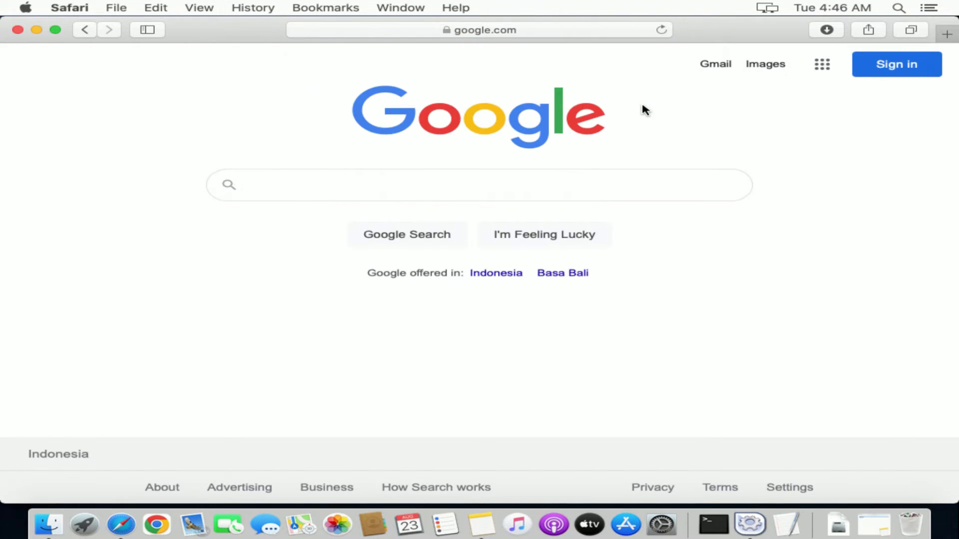
type("download wo")
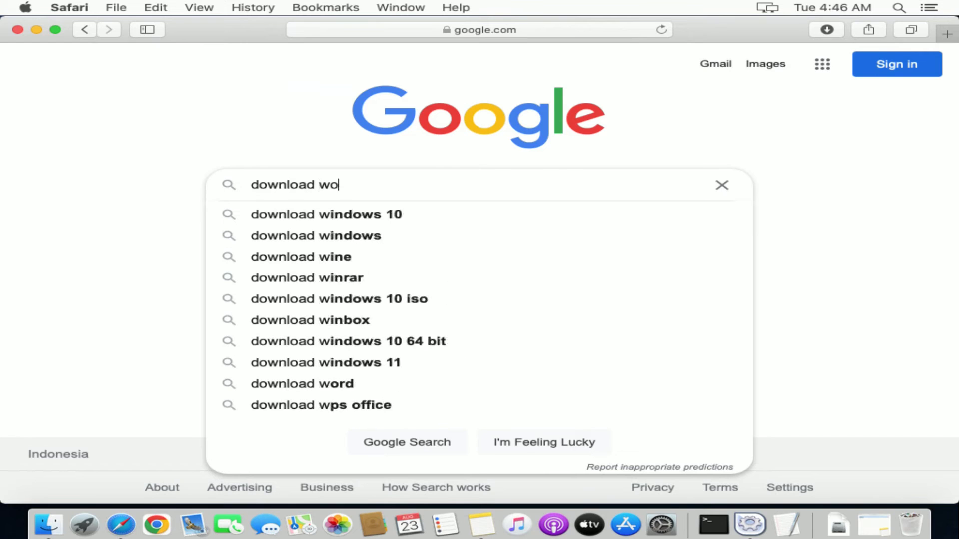
type("rd")
key("Down")
key("Return")
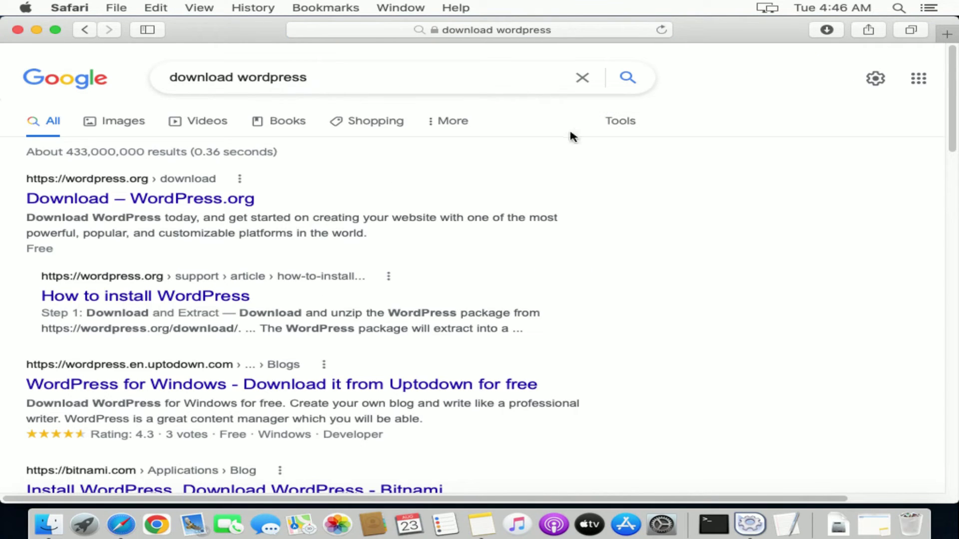
left_click(230, 199)
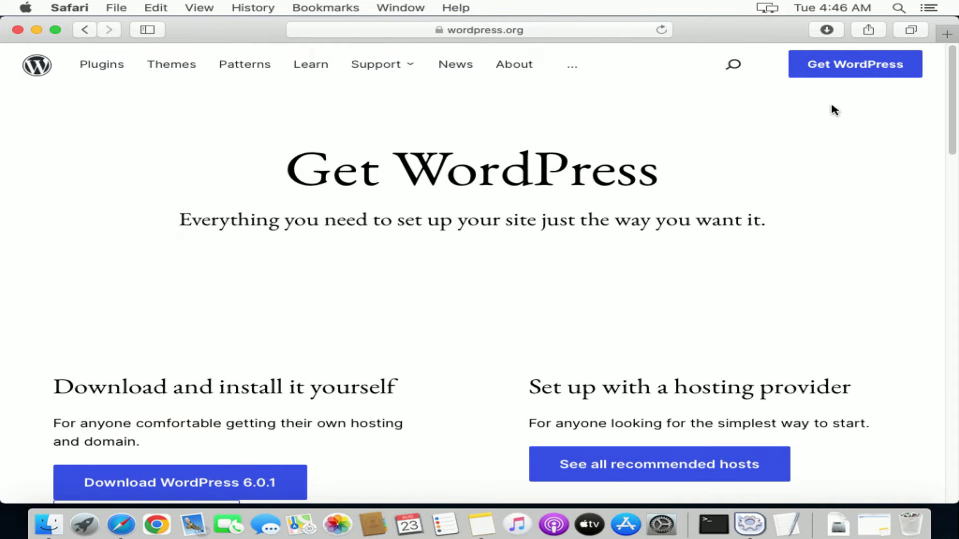
Download WordPress 6.0.1, allow downloads from wordpress.org, and check the 22.8 MB folder in Downloads
left_click(843, 74)
left_click_drag(949, 166, 953, 85)
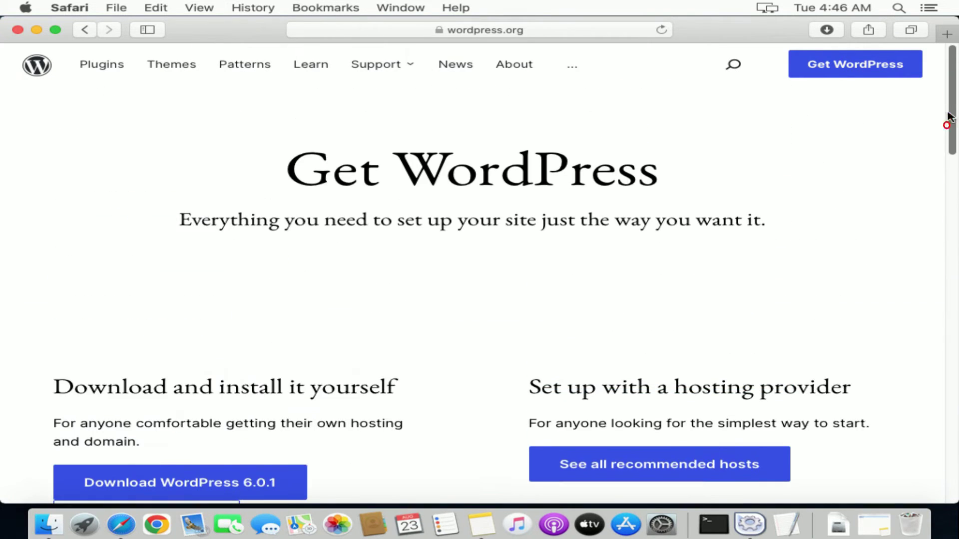
scroll(948, 150, "down", 3)
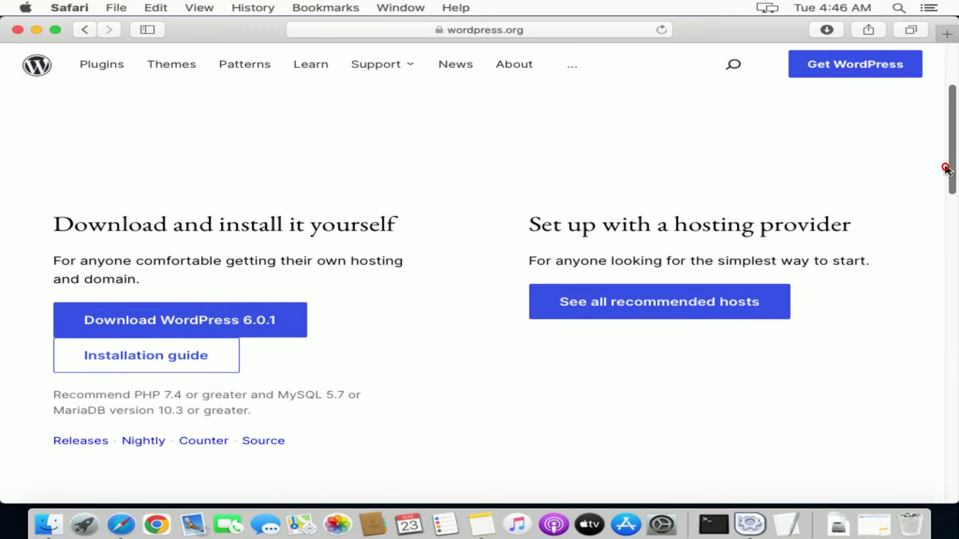
left_click(274, 318)
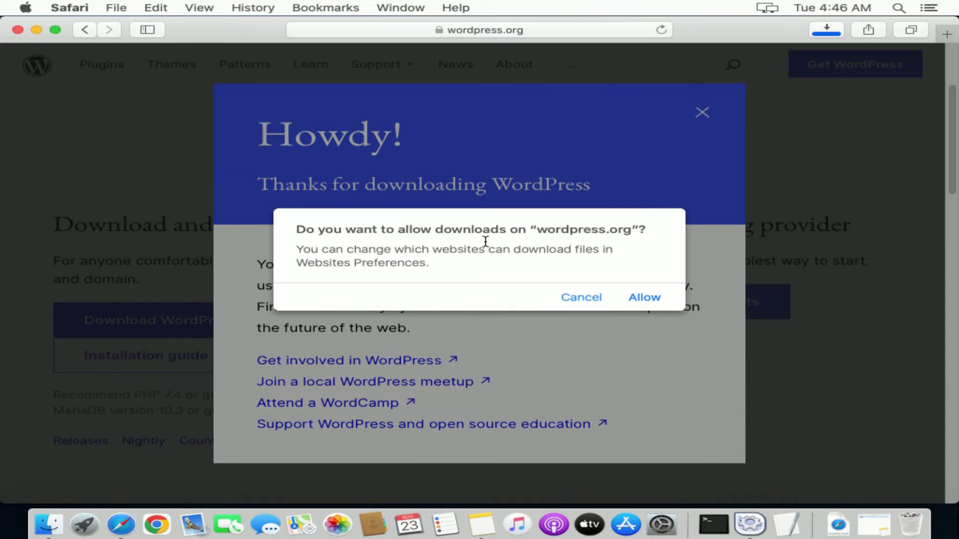
left_click_drag(457, 258, 295, 232)
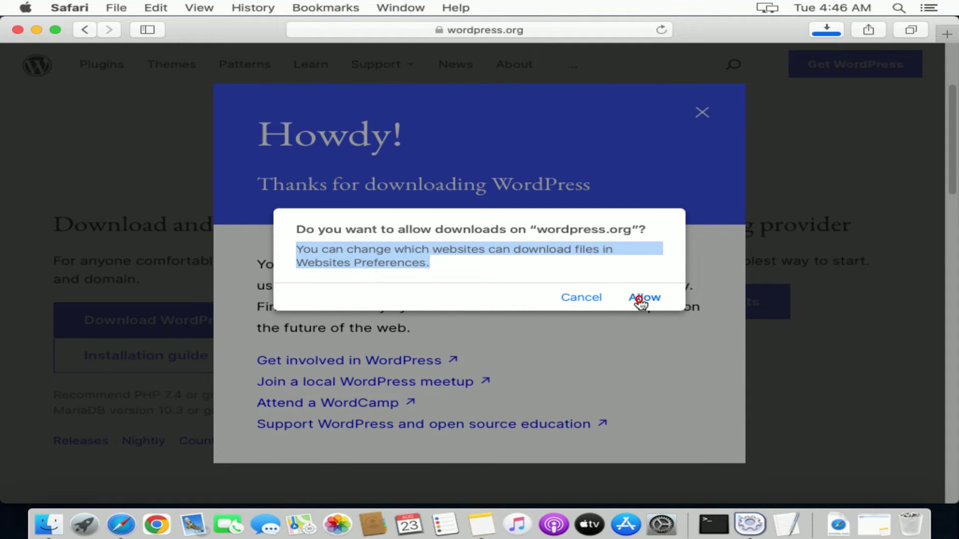
left_click(641, 300)
left_click(827, 30)
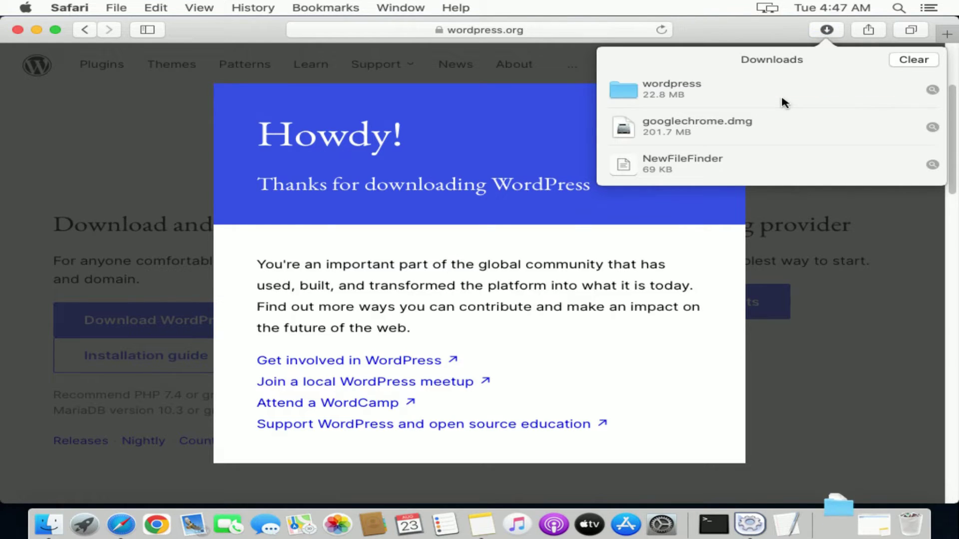
right_click(698, 93)
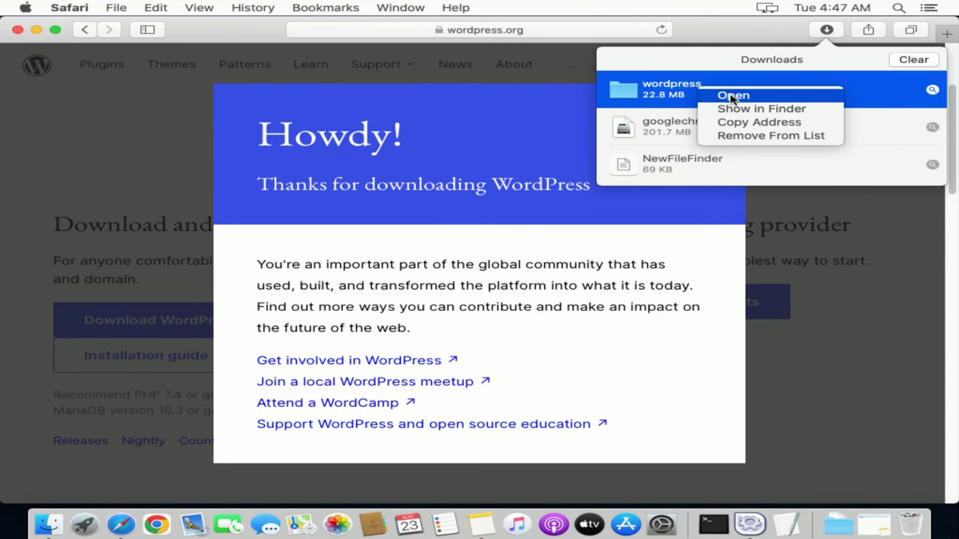
Copy the downloaded wordpress folder in Finder, then close the Finder and Safari windows
left_click(747, 109)
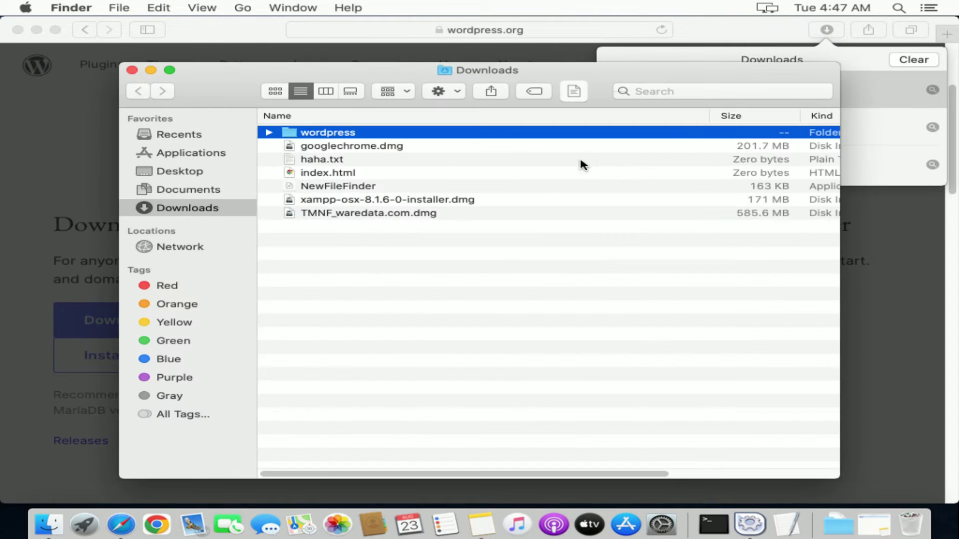
double_click(438, 133)
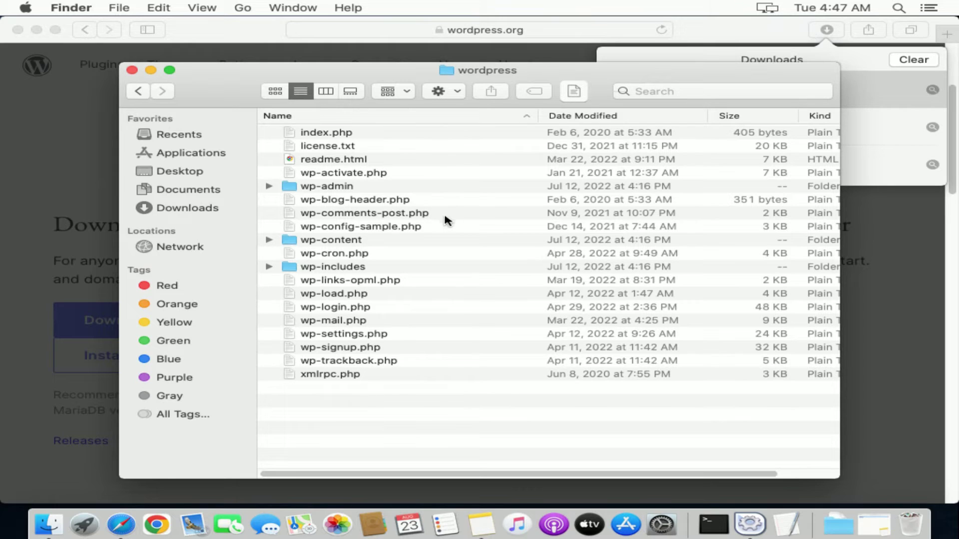
left_click(138, 91)
left_click(327, 138)
right_click(327, 139)
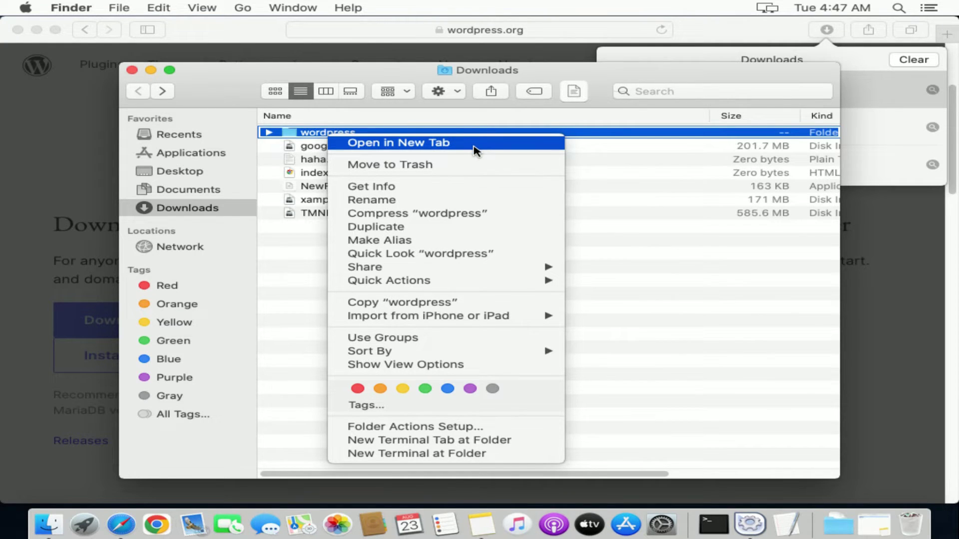
left_click(456, 302)
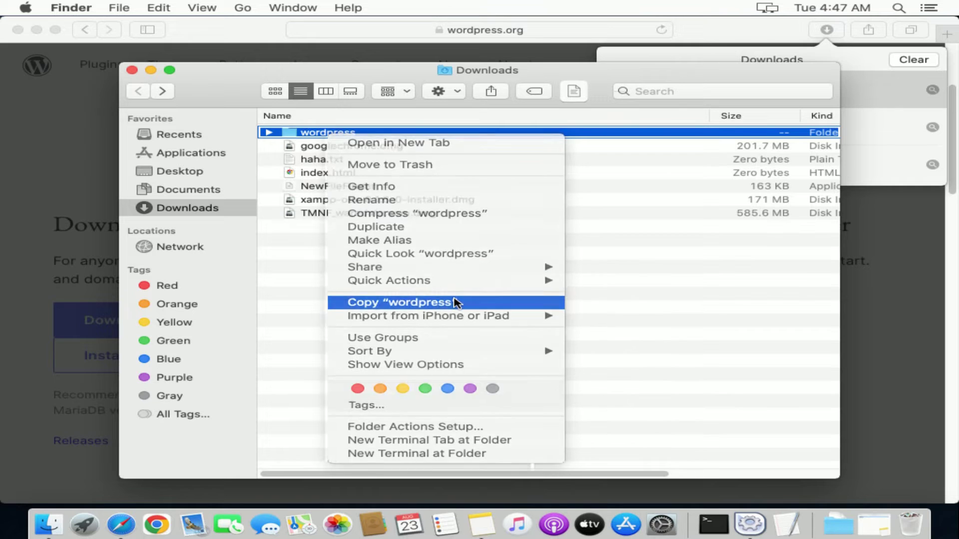
left_click(132, 70)
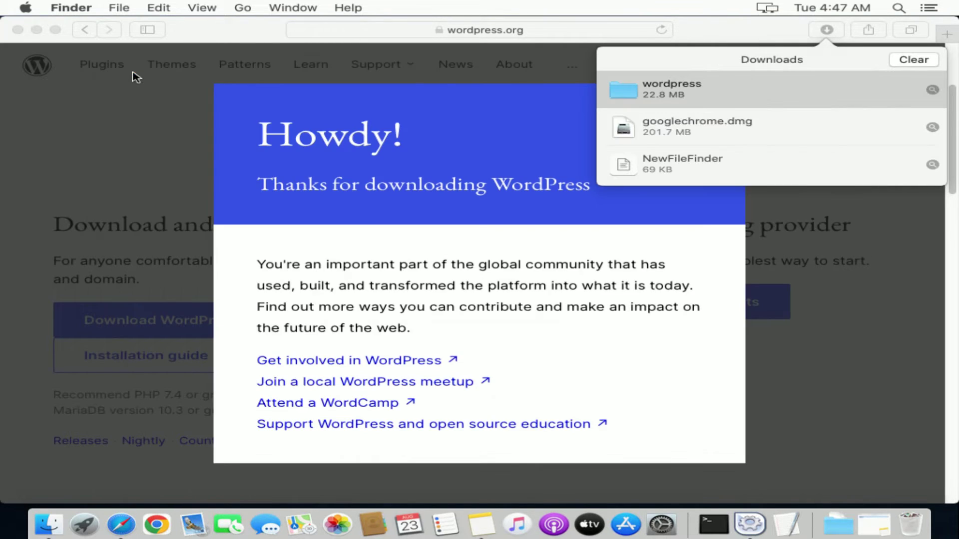
left_click(18, 30)
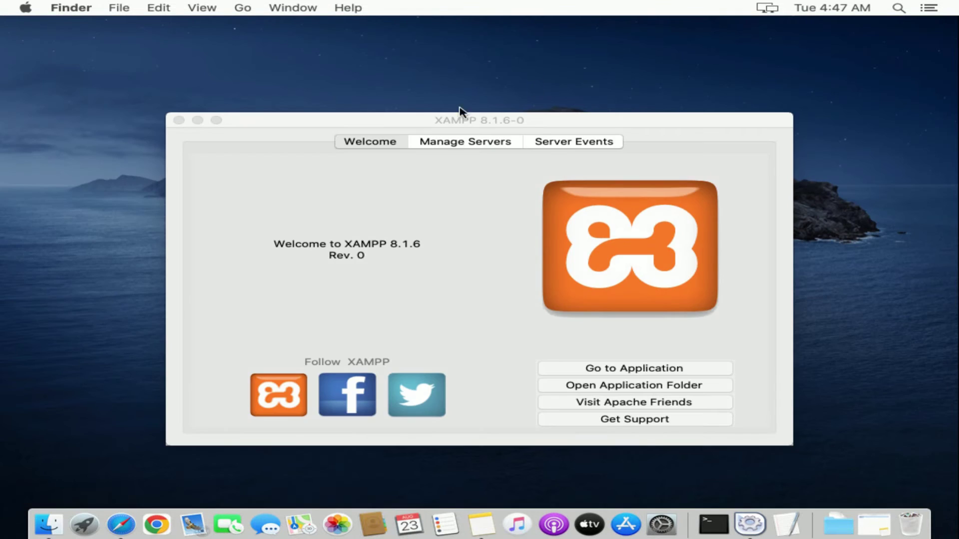
Minimize XAMPP and navigate to Applications > XAMPP > htdocs in Finder
left_click(198, 121)
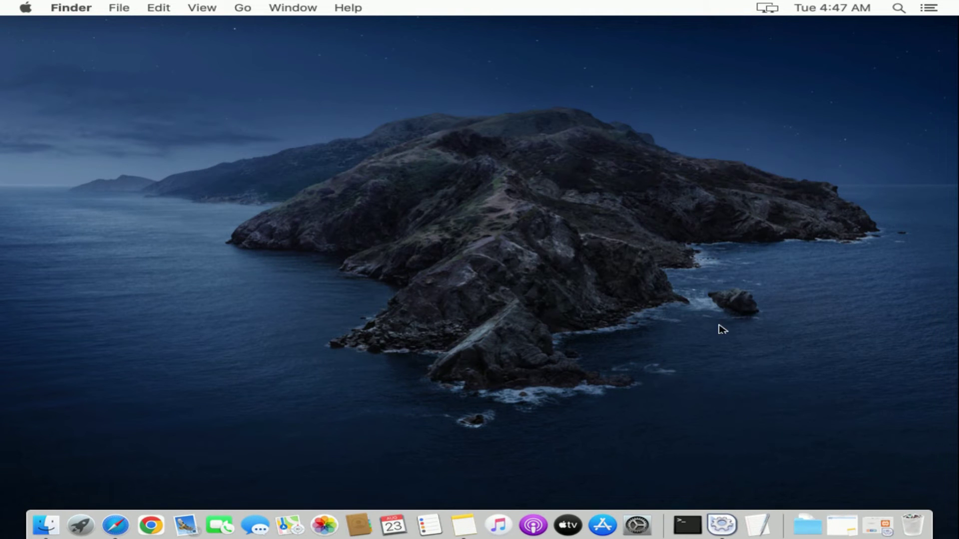
left_click(244, 10)
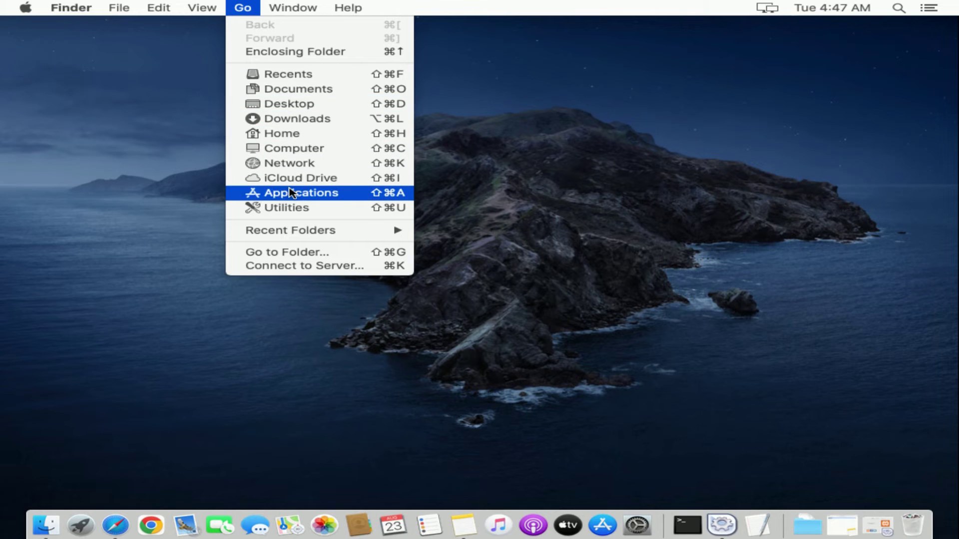
left_click(292, 193)
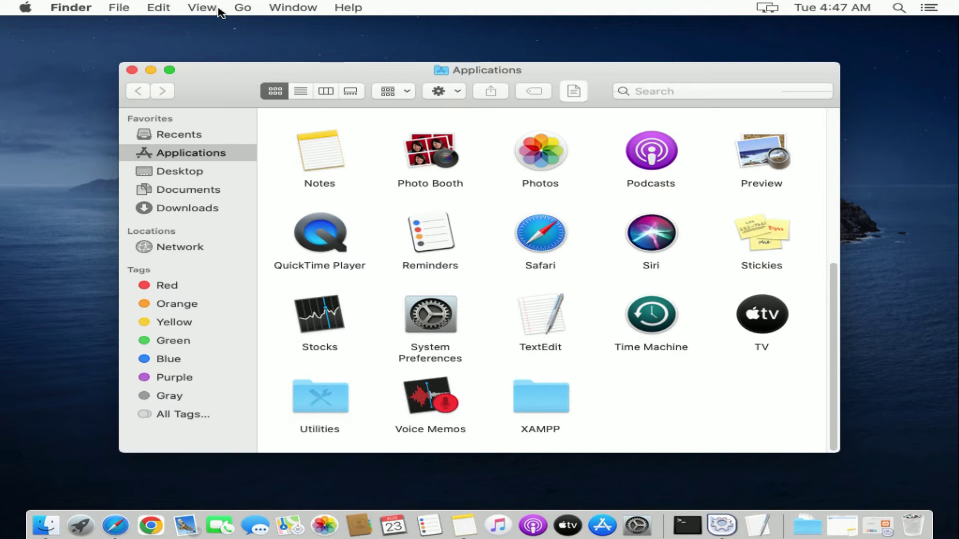
left_click(243, 10)
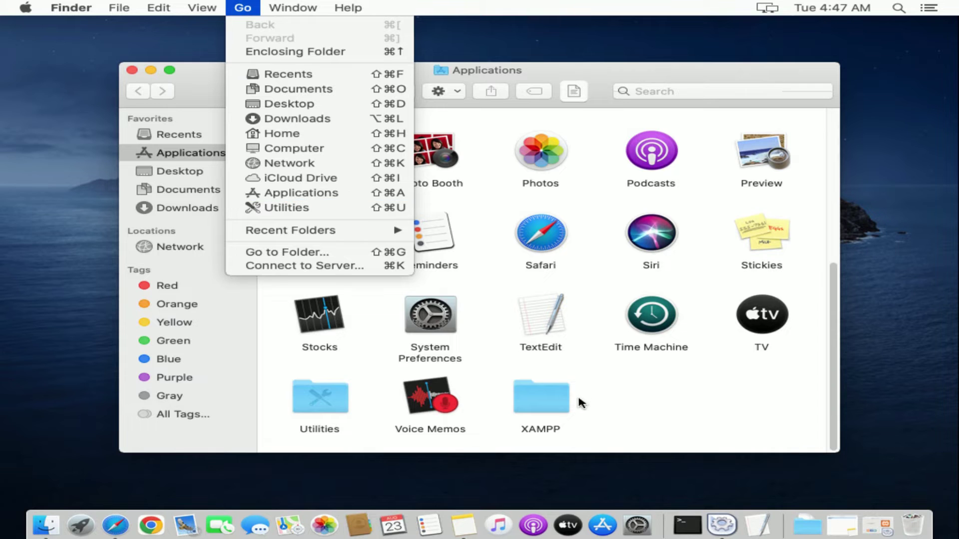
left_click(561, 400)
left_click(560, 400)
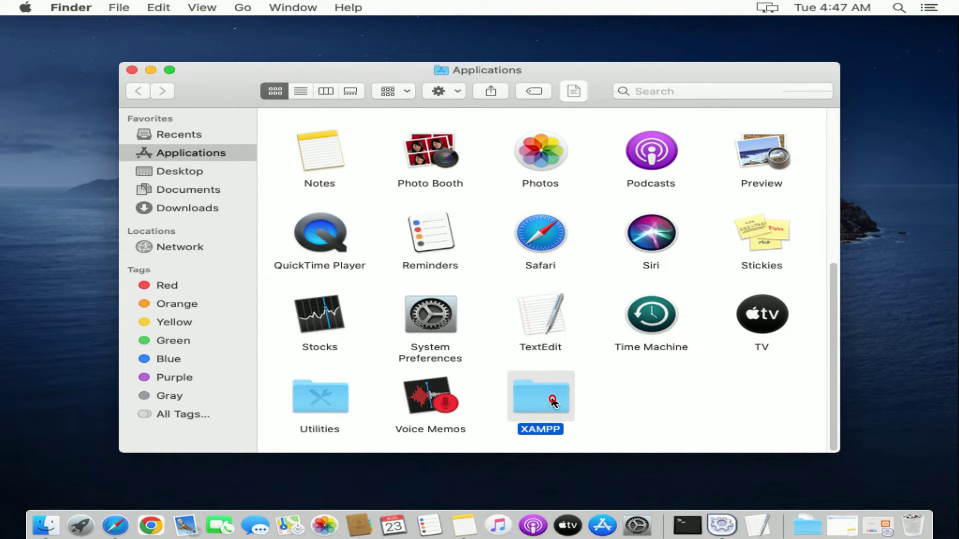
double_click(552, 400)
double_click(632, 143)
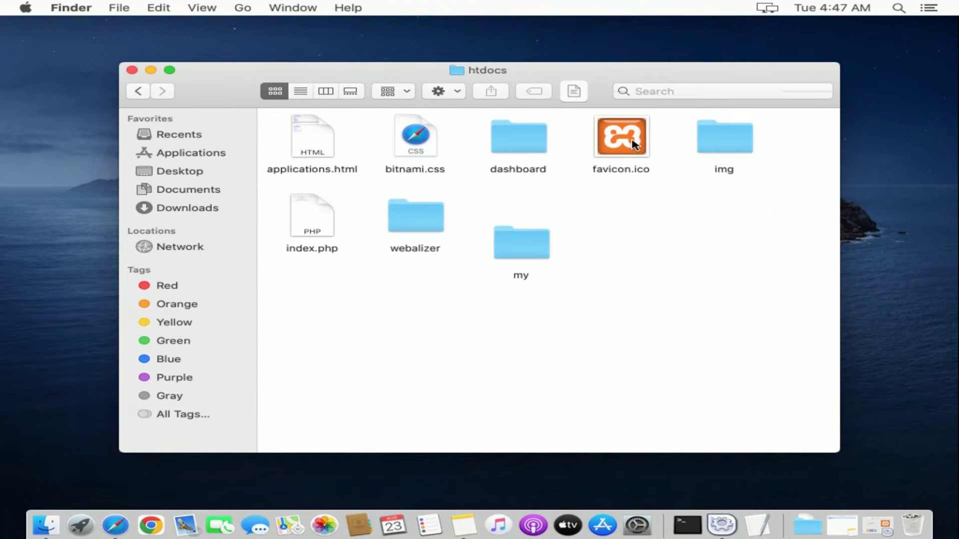
Paste the wordpress folder into htdocs beside the my folder and close the window
right_click(638, 218)
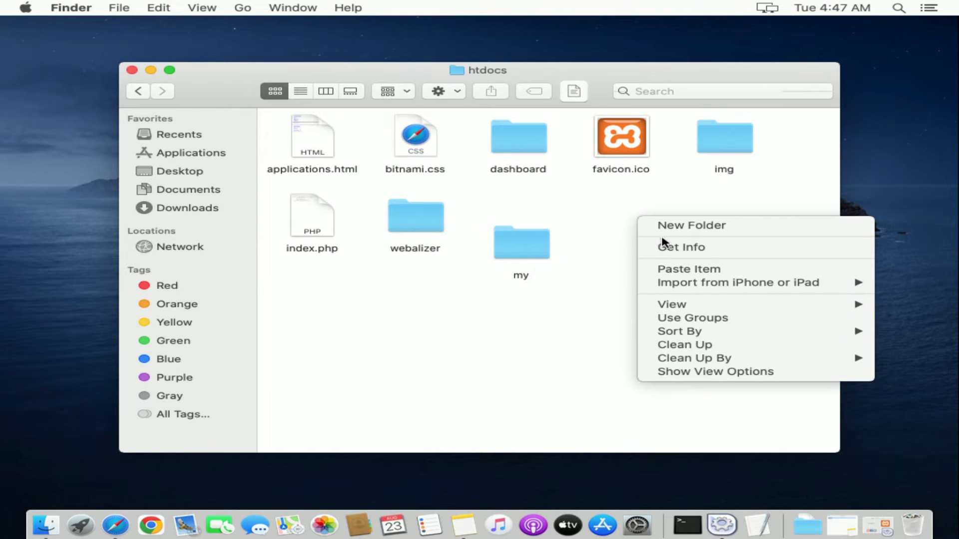
left_click(684, 270)
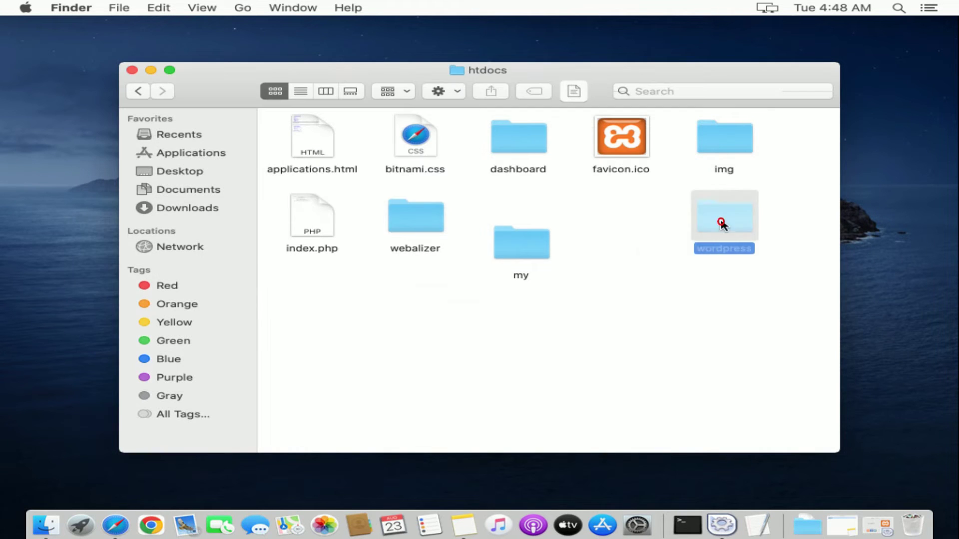
left_click_drag(721, 220, 610, 248)
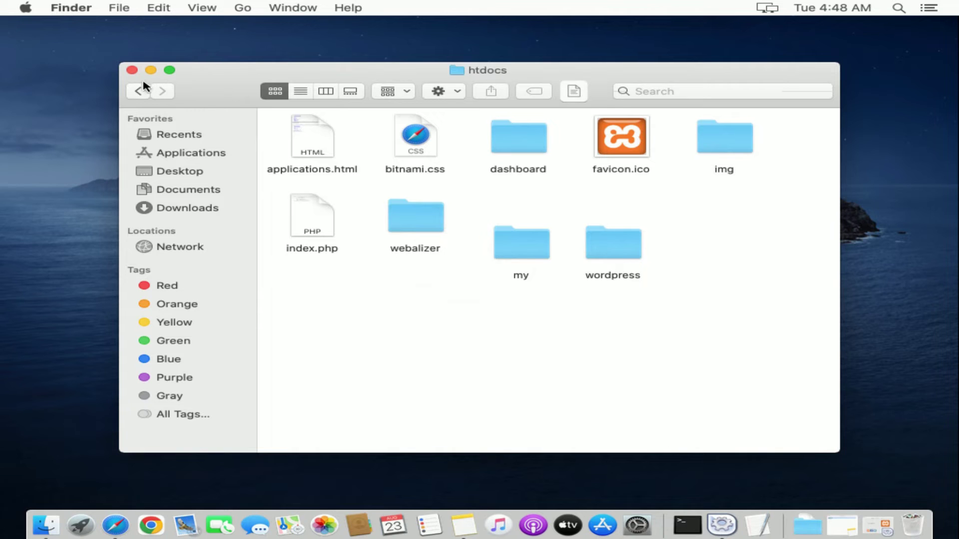
left_click(131, 71)
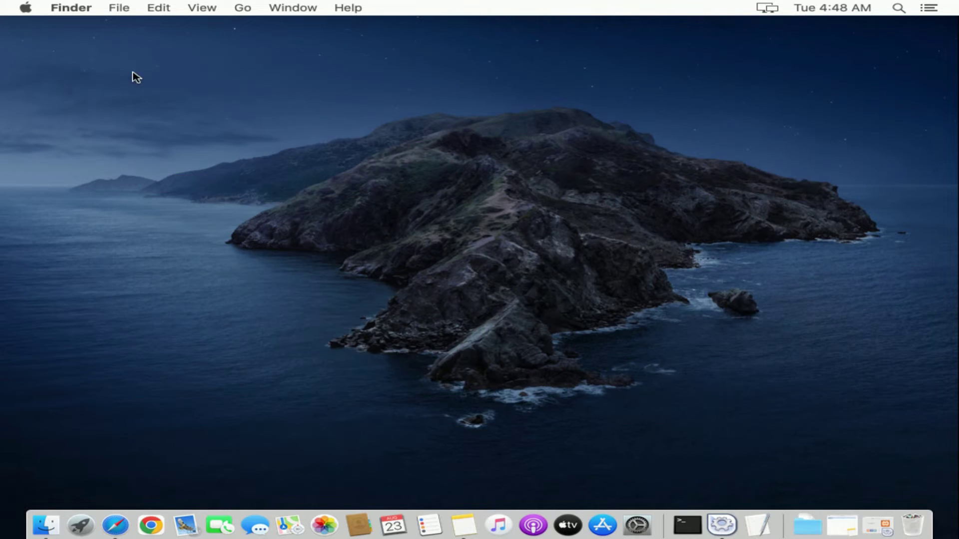
Reopen Safari on the local phpMyAdmin page
left_click(115, 524)
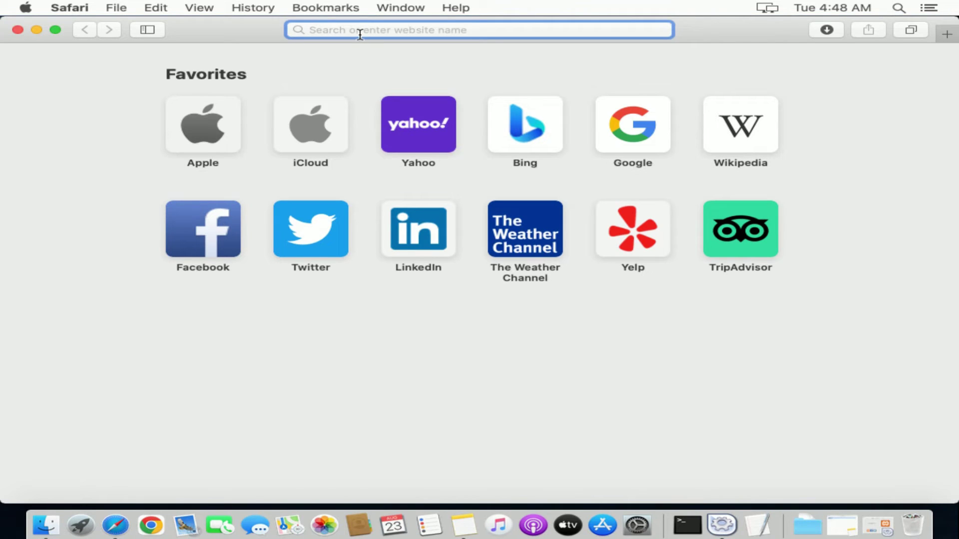
type("local")
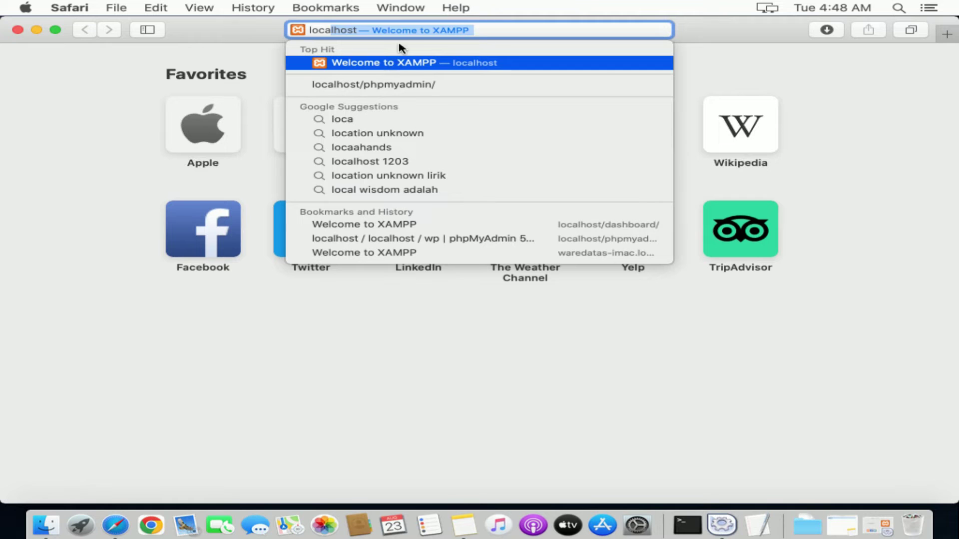
left_click(402, 85)
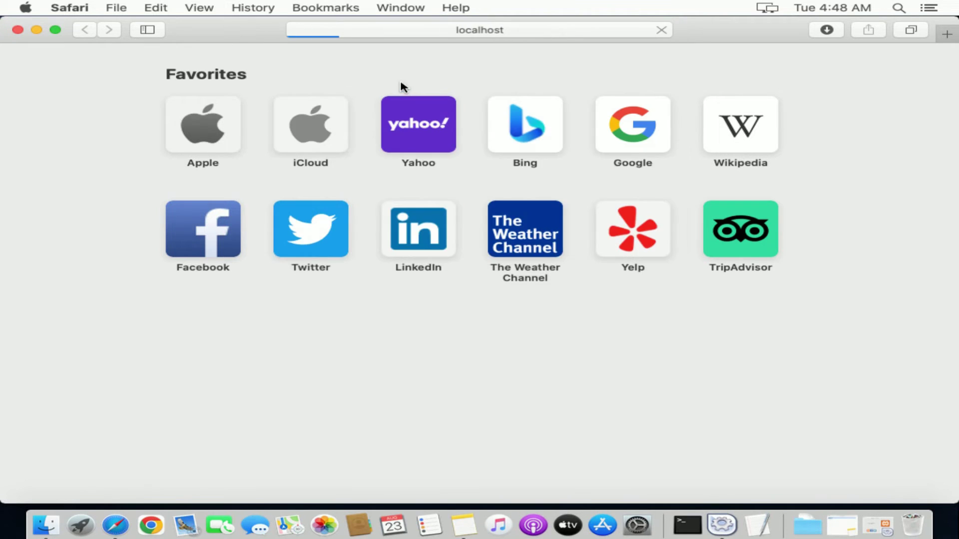
Replace phpmyadmin/ in the address with wordpress to load localhost/wordpress
left_click(493, 30)
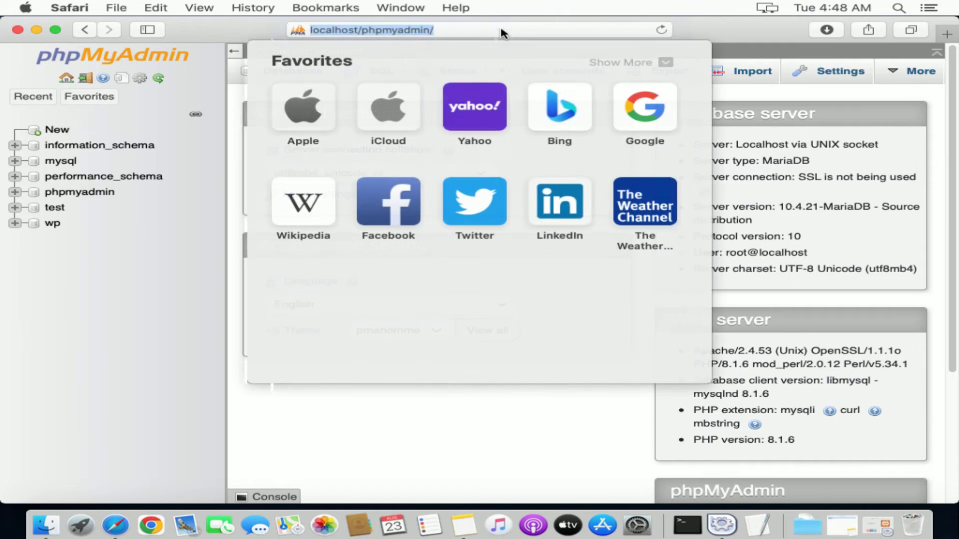
left_click_drag(493, 29, 365, 32)
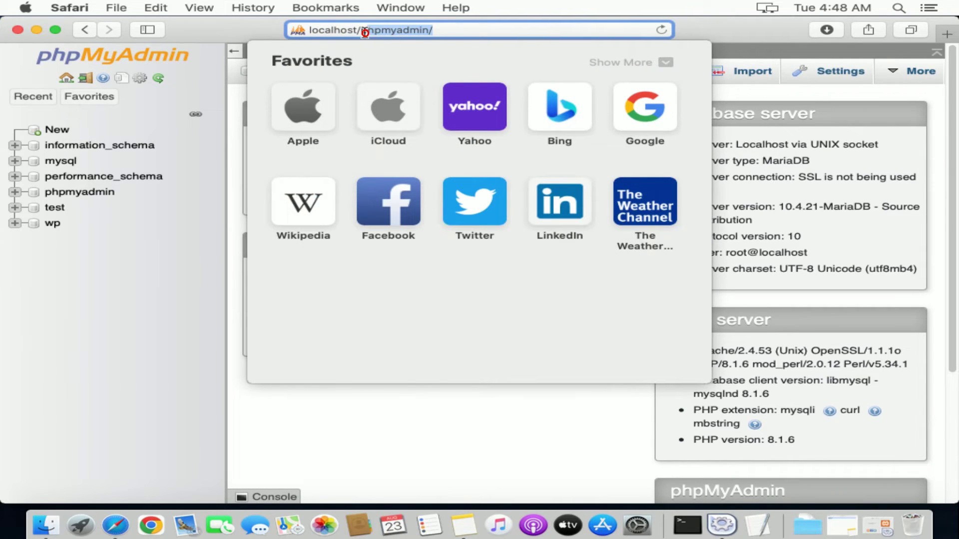
type("wordpress")
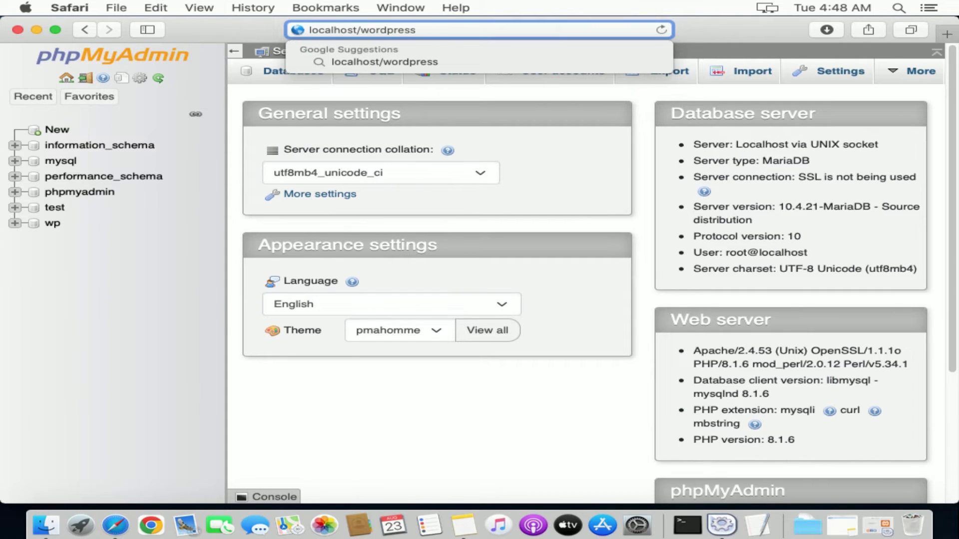
key("Return")
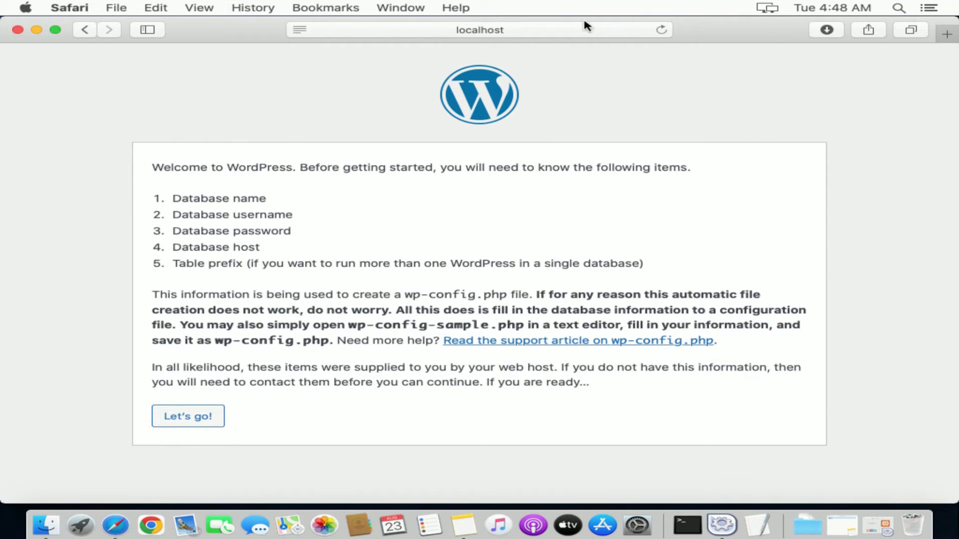
left_click(37, 30)
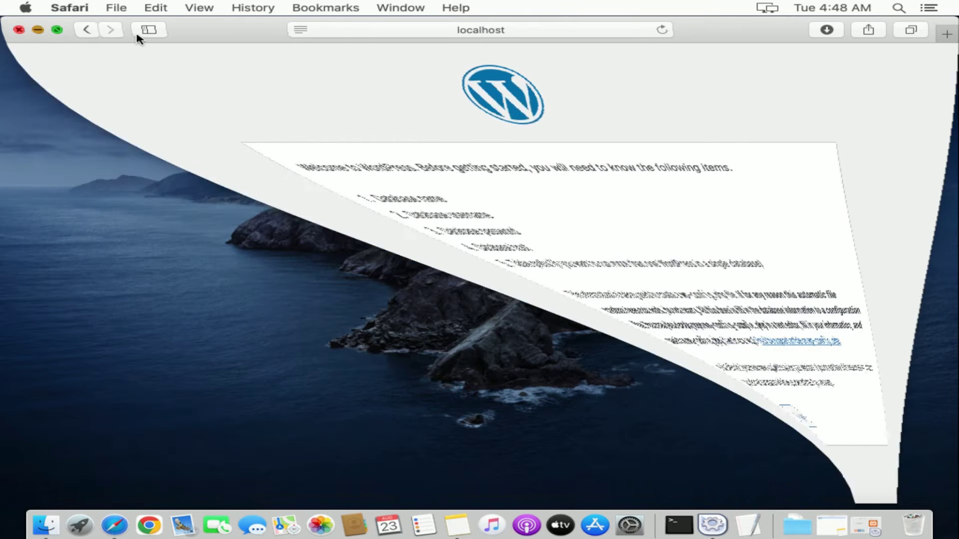
left_click(346, 143)
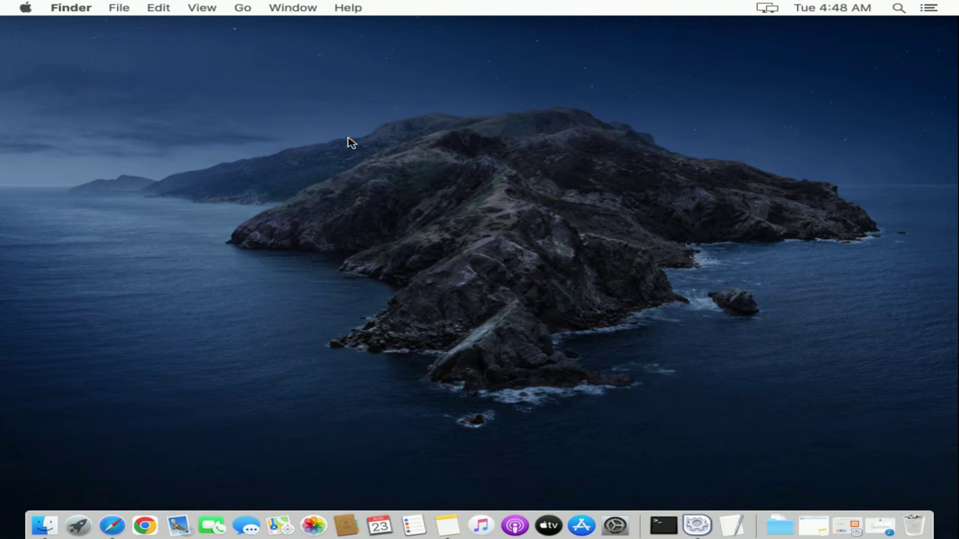
left_click(245, 10)
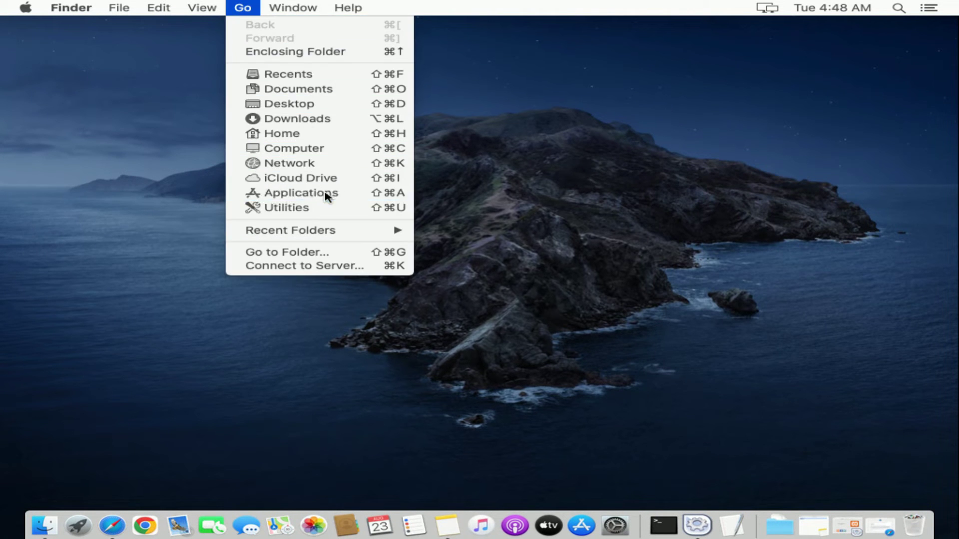
left_click(325, 192)
double_click(529, 398)
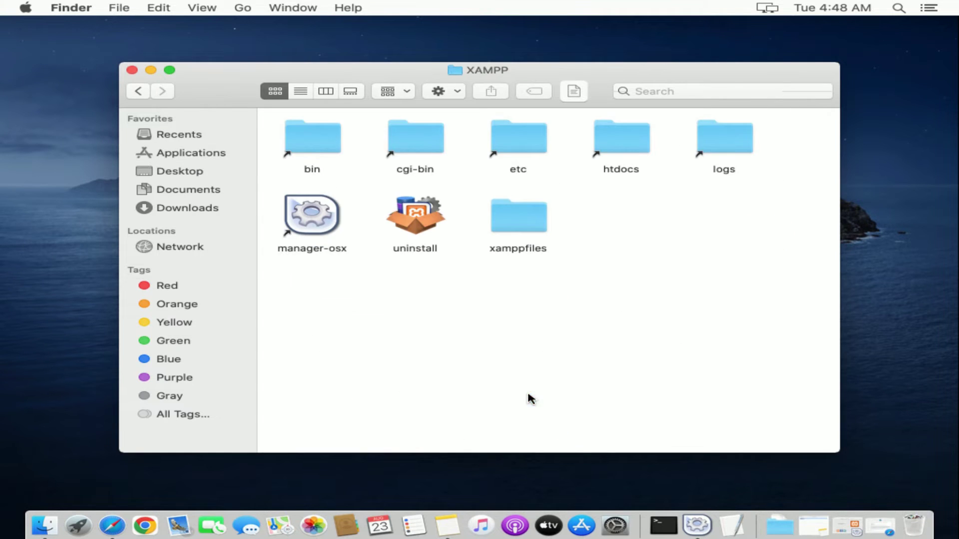
double_click(612, 153)
left_click(616, 256)
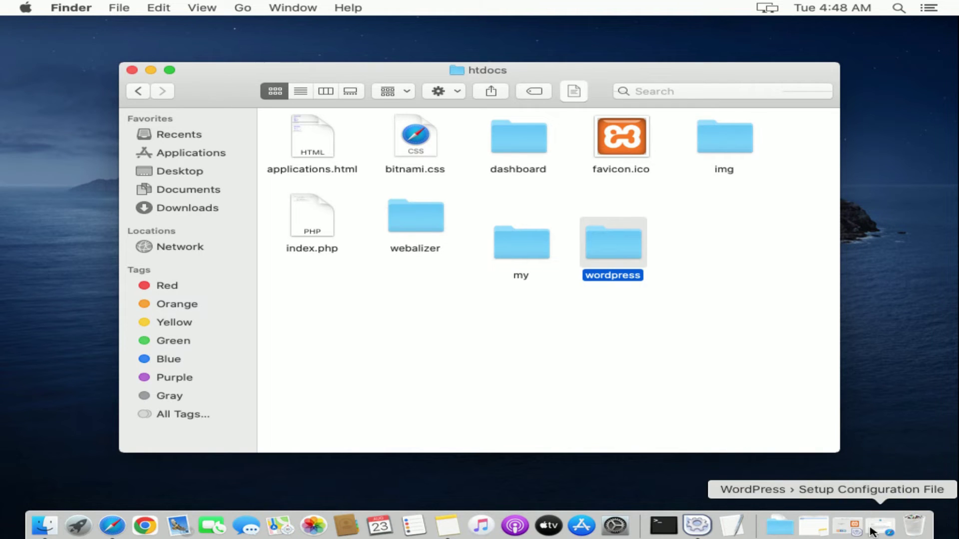
left_click(908, 533)
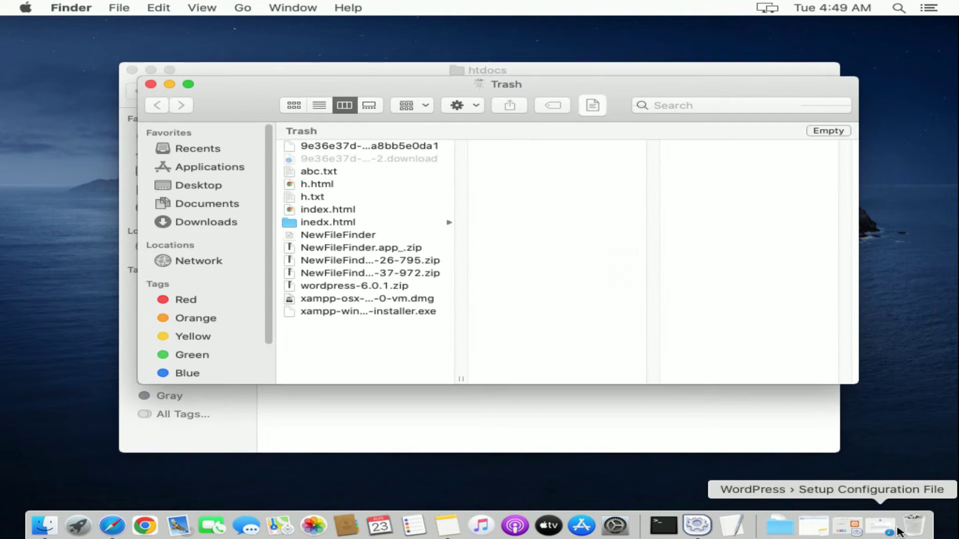
left_click(880, 526)
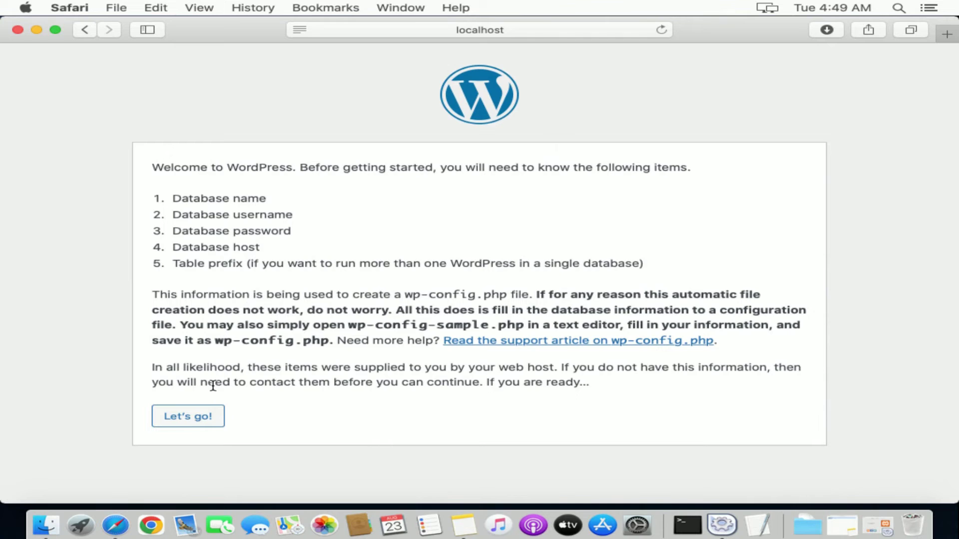
Submit WordPress database details: name wp, username root, and an empty password
left_click(208, 417)
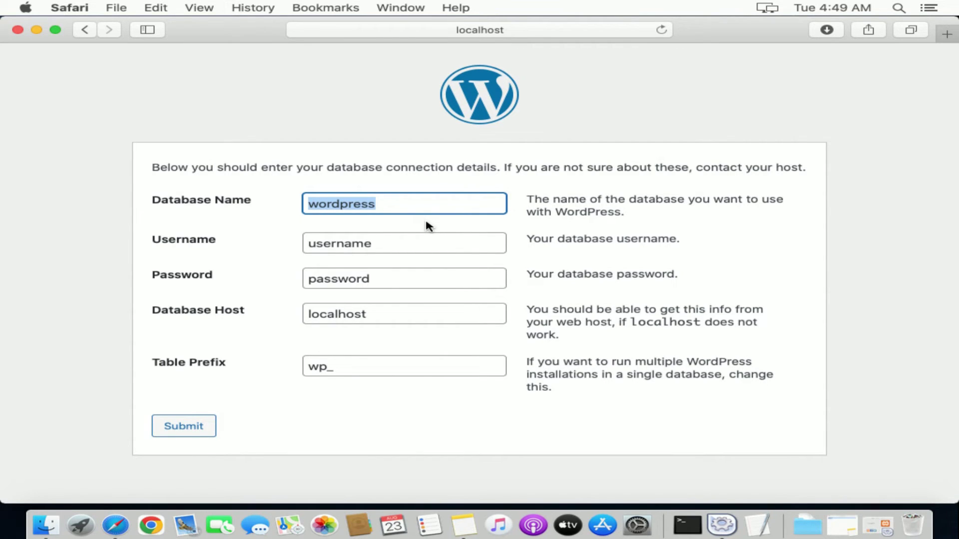
type("wp")
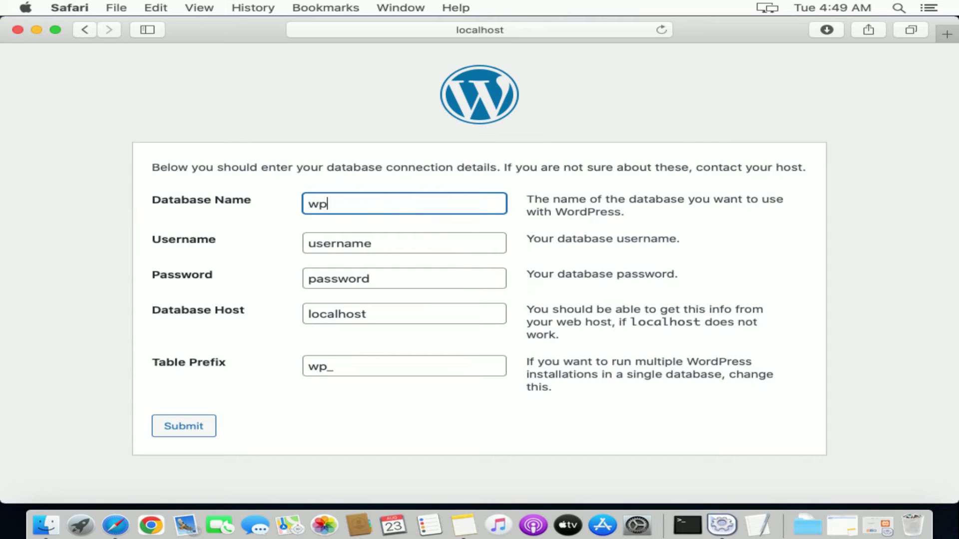
key("Tab")
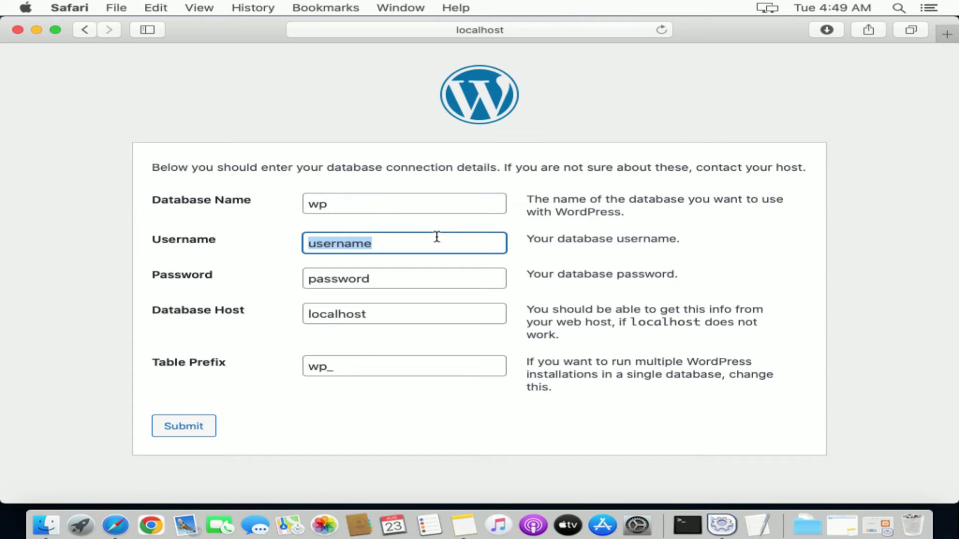
type("root")
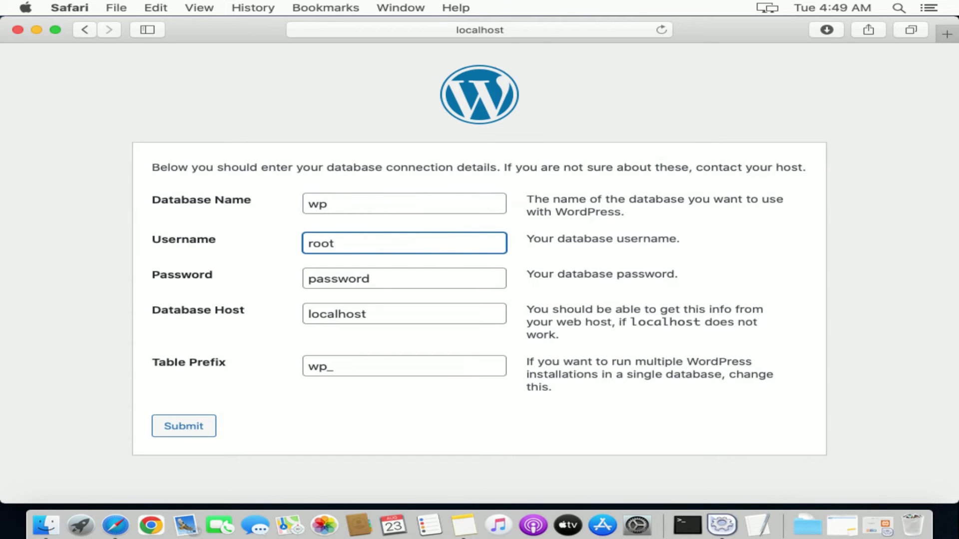
key("Tab")
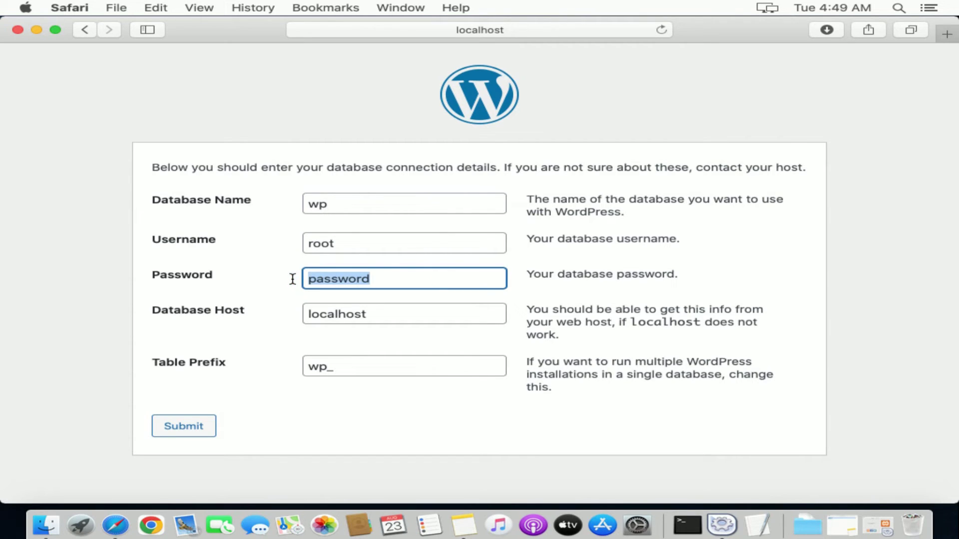
key("BackSpace")
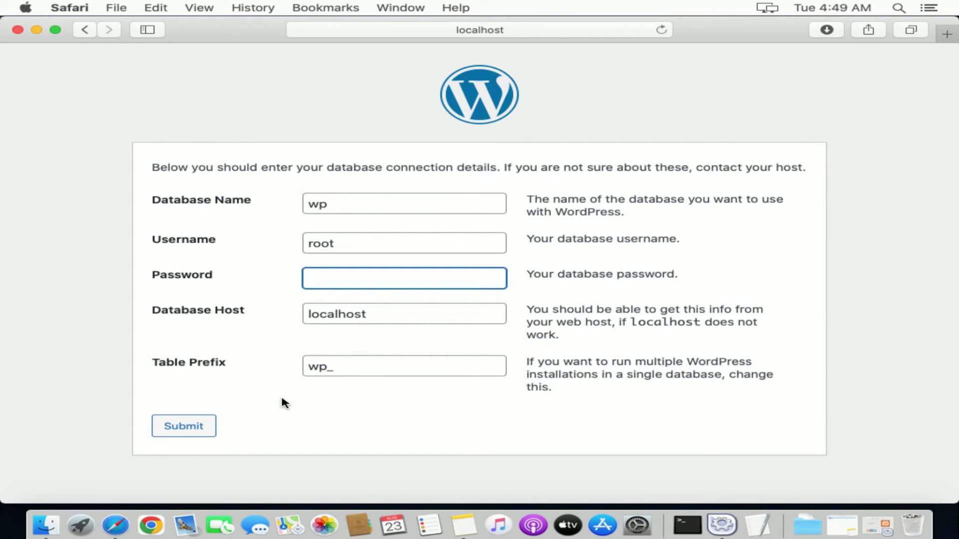
left_click(201, 427)
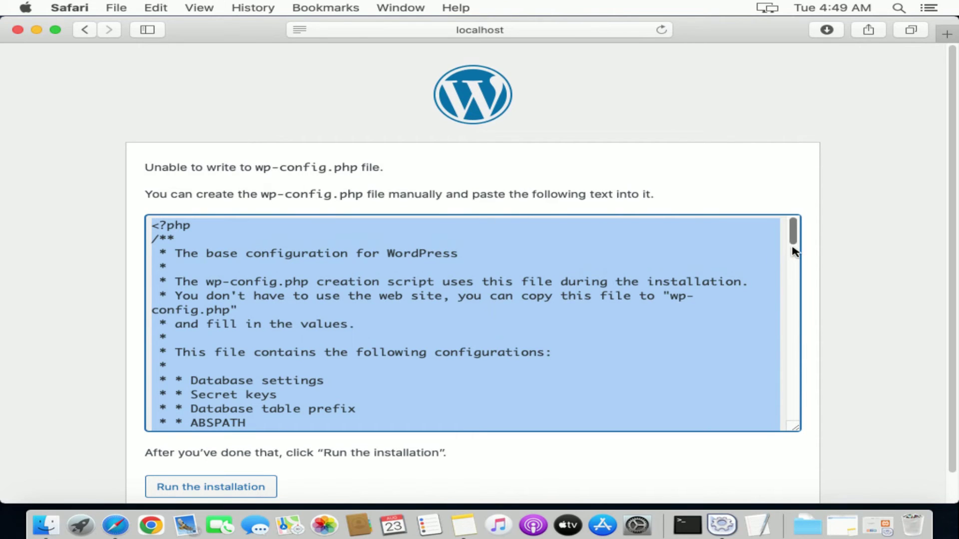
Copy the generated wp-config.php text from the installer page, then minimize Safari
left_click_drag(792, 250, 768, 195)
right_click(483, 283)
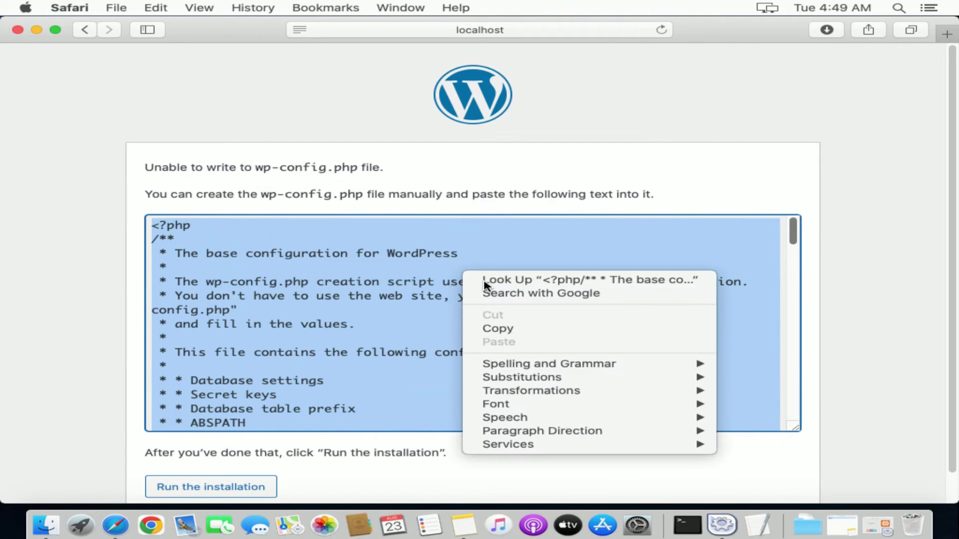
left_click(514, 329)
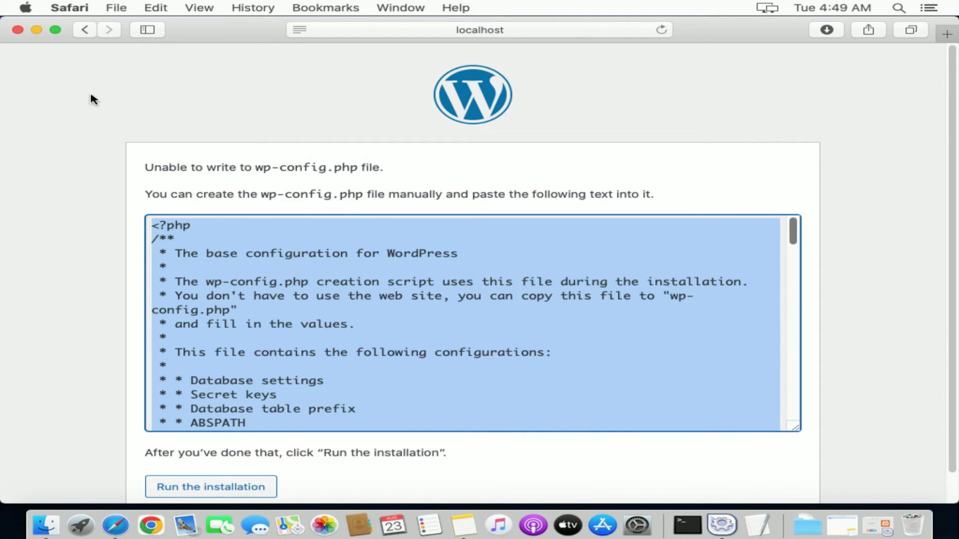
left_click(37, 30)
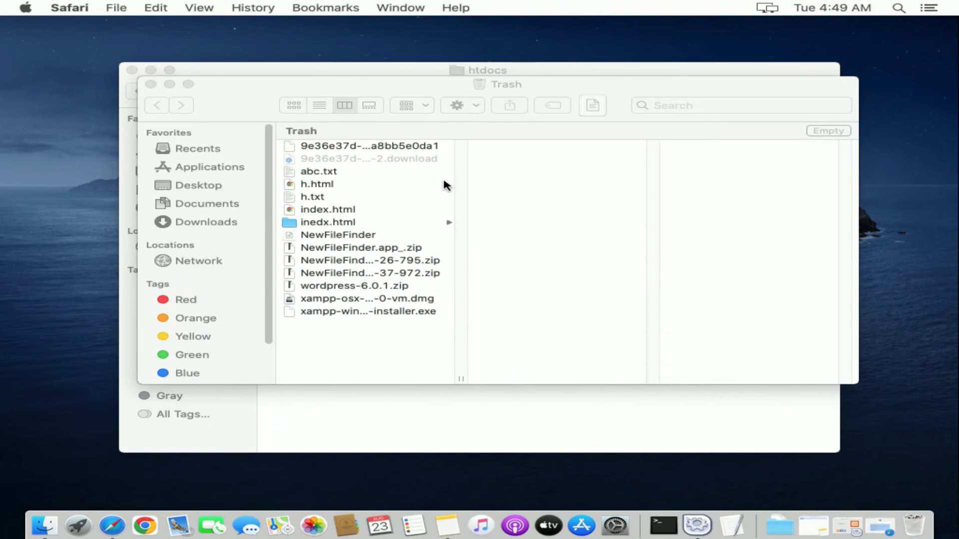
Close the Trash window and open wordpress/wp-config-sample.php from htdocs in TextEdit
left_click(150, 84)
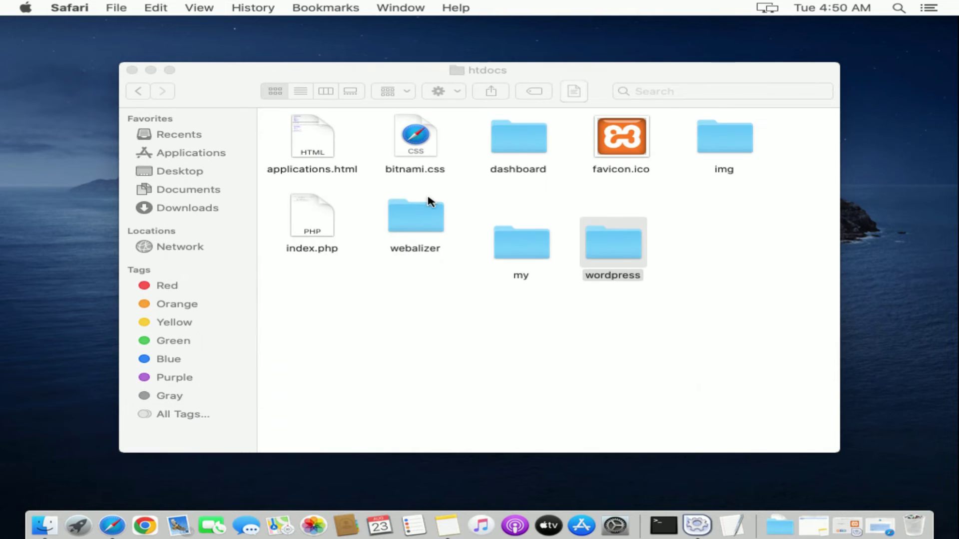
left_click(605, 250)
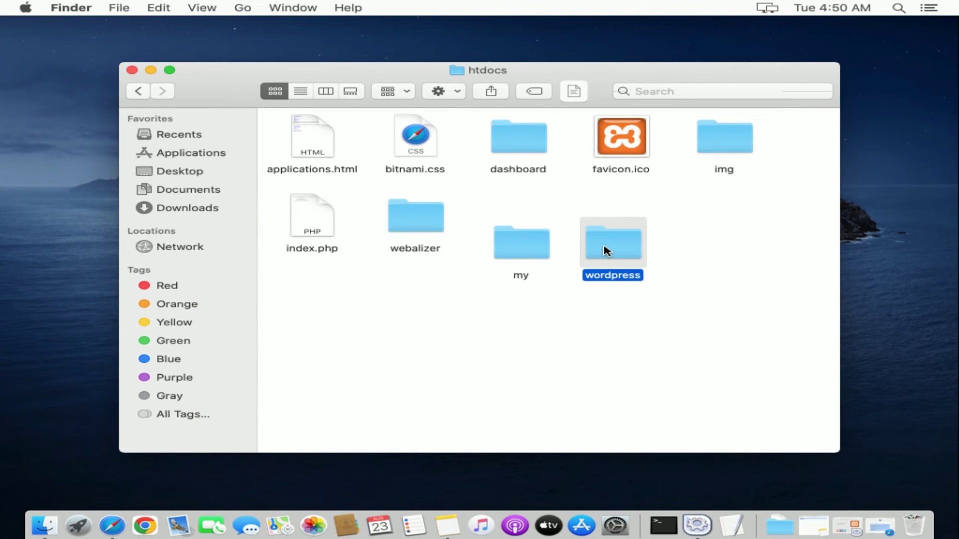
double_click(606, 249)
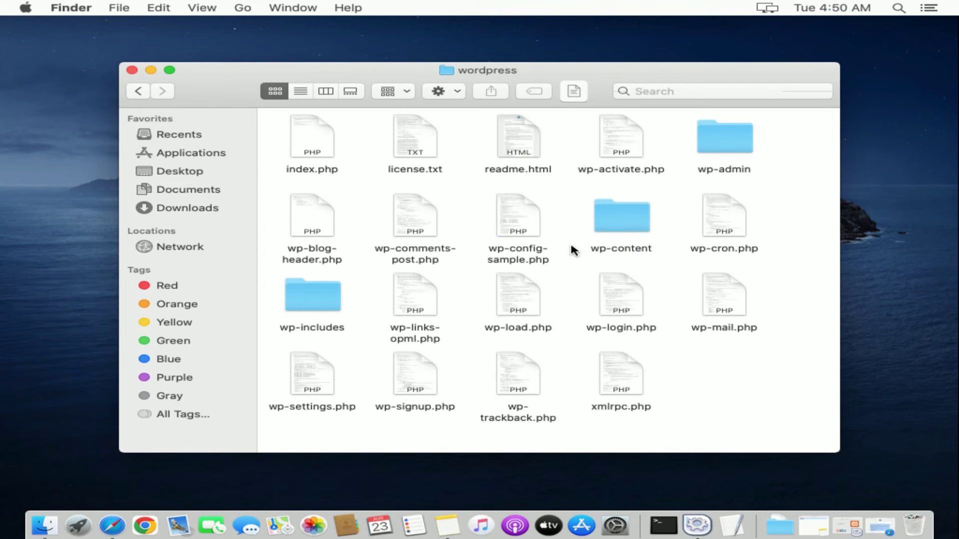
left_click(533, 235)
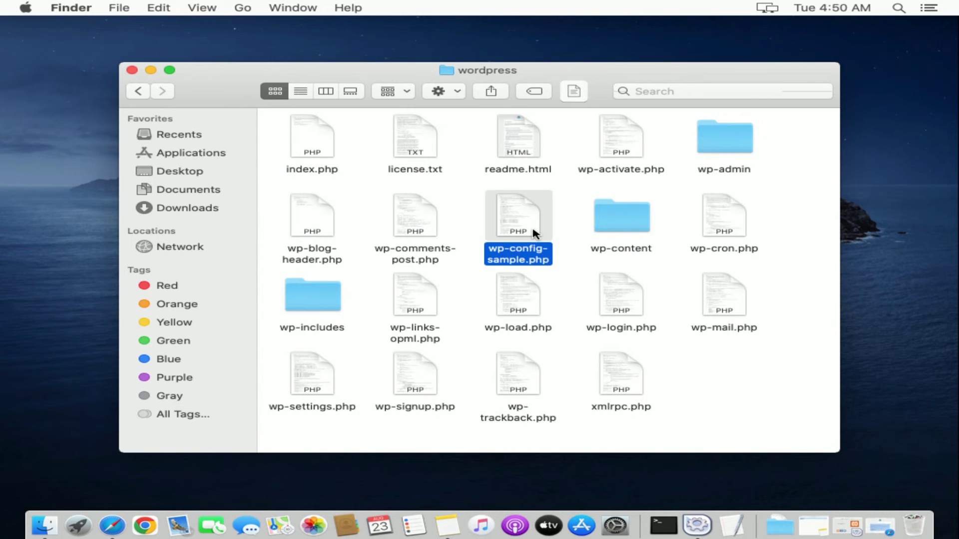
double_click(533, 232)
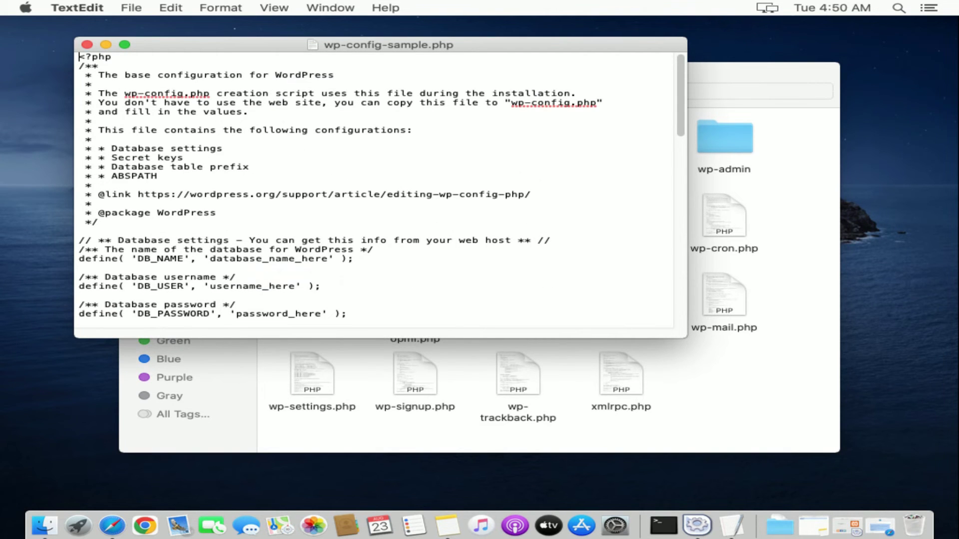
Replace all of wp-config-sample.php's text with the copied WordPress config, then close it
left_click(385, 177)
left_click_drag(680, 100, 691, 350)
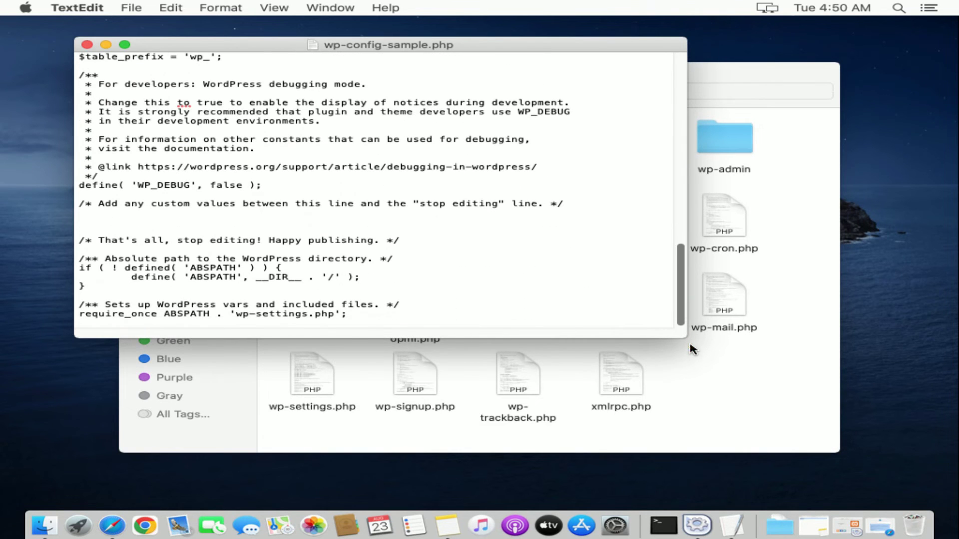
left_click_drag(419, 316, 2, 5)
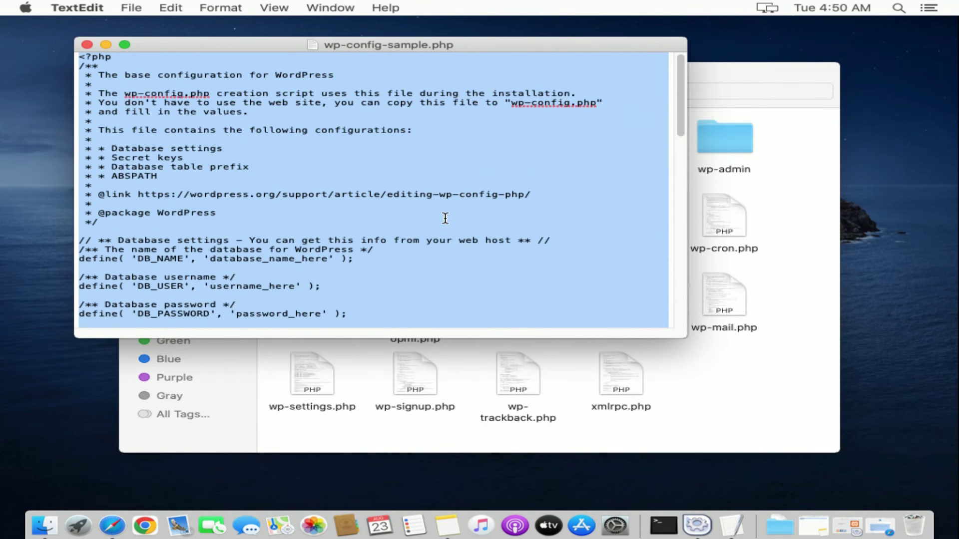
key("BackSpace")
right_click(386, 131)
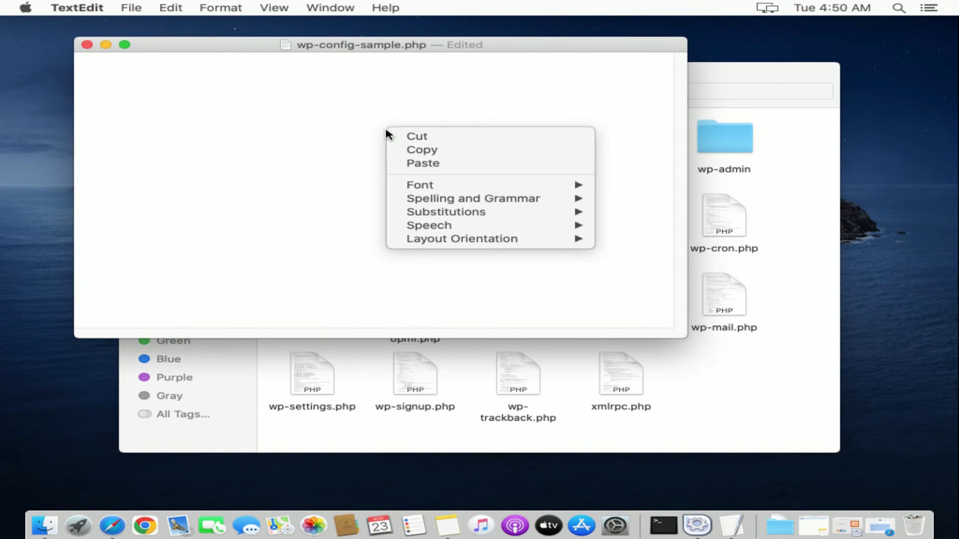
left_click(422, 162)
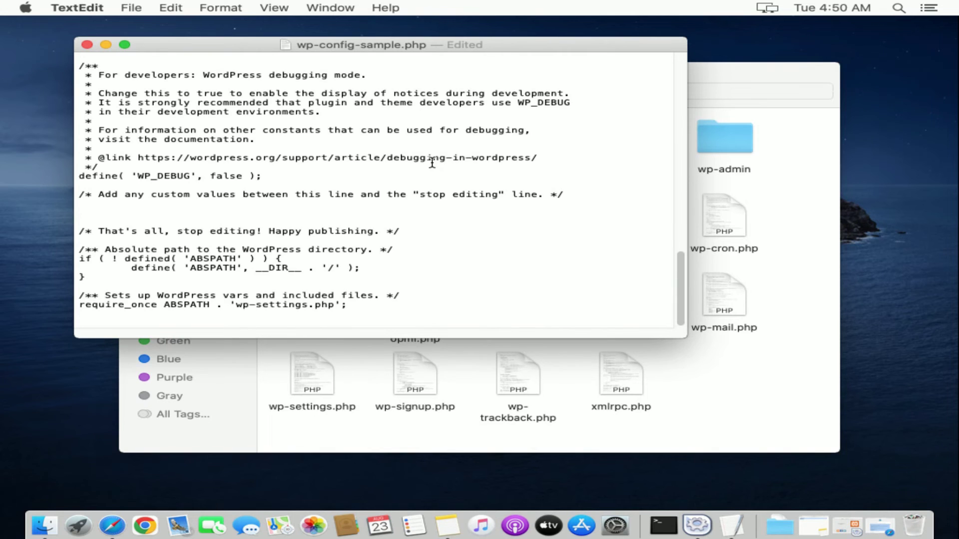
left_click(87, 44)
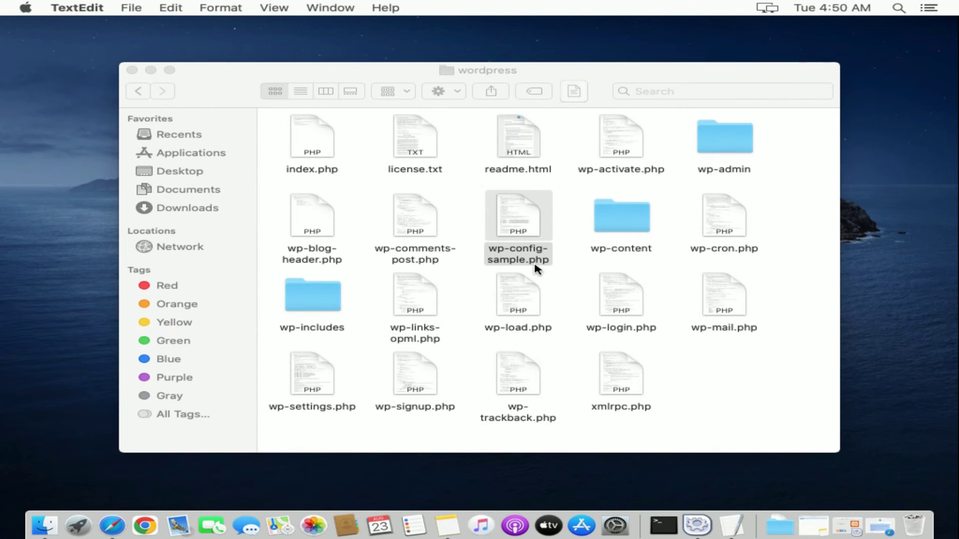
Rename wp-config-sample.php to wp-config.php and switch back to Safari
left_click(530, 258)
right_click(530, 259)
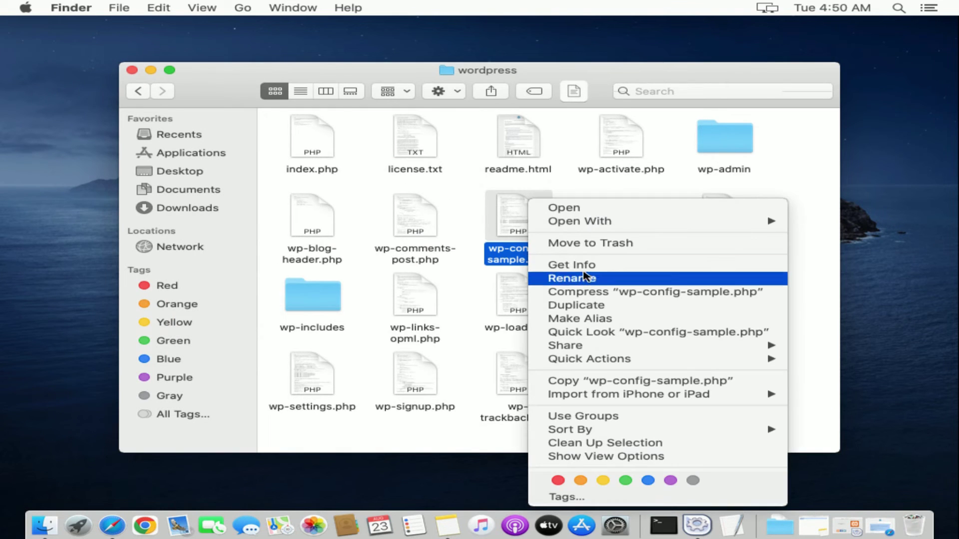
left_click(593, 279)
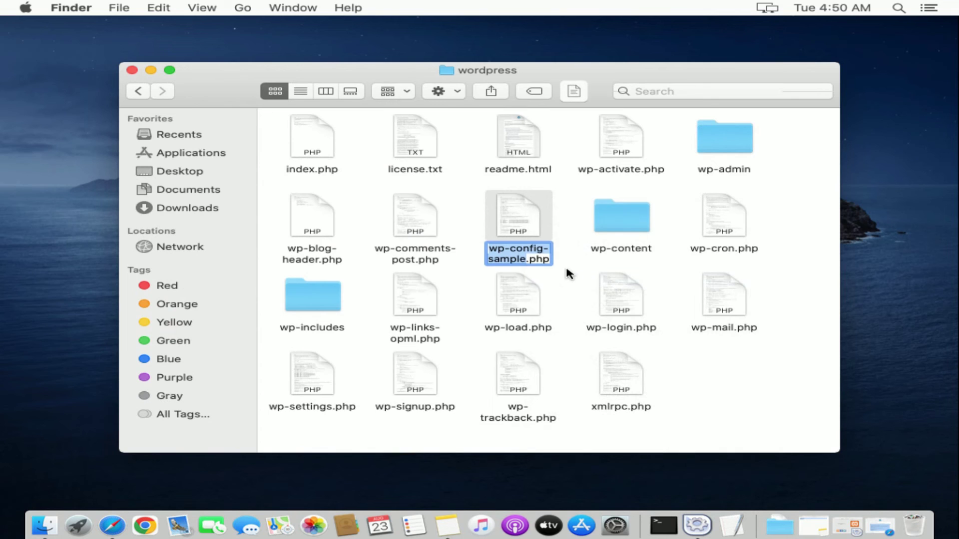
left_click(528, 260)
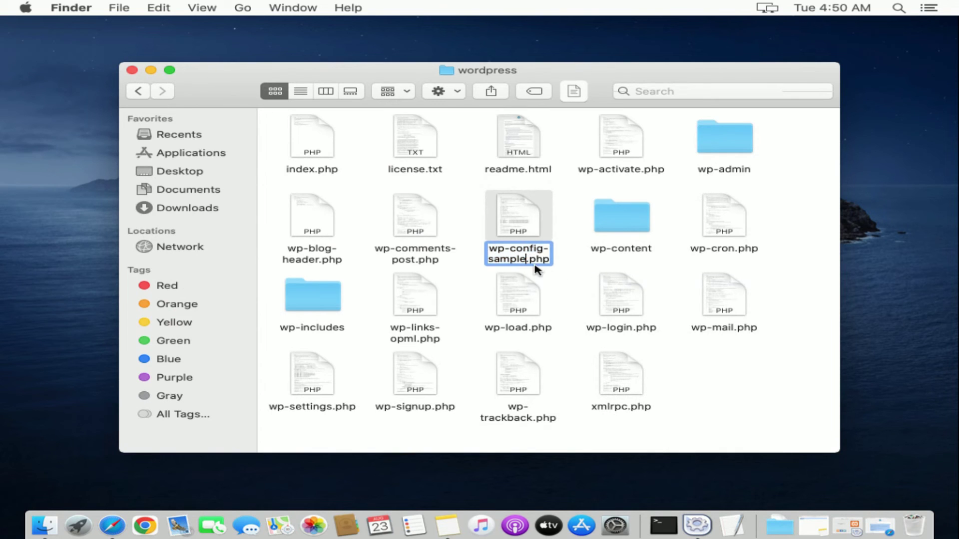
key("BackSpace")
key("BackSpace")
key("BackSpace")
key("BackSpace")
key("BackSpace")
key("BackSpace")
key("BackSpace")
key("BackSpace")
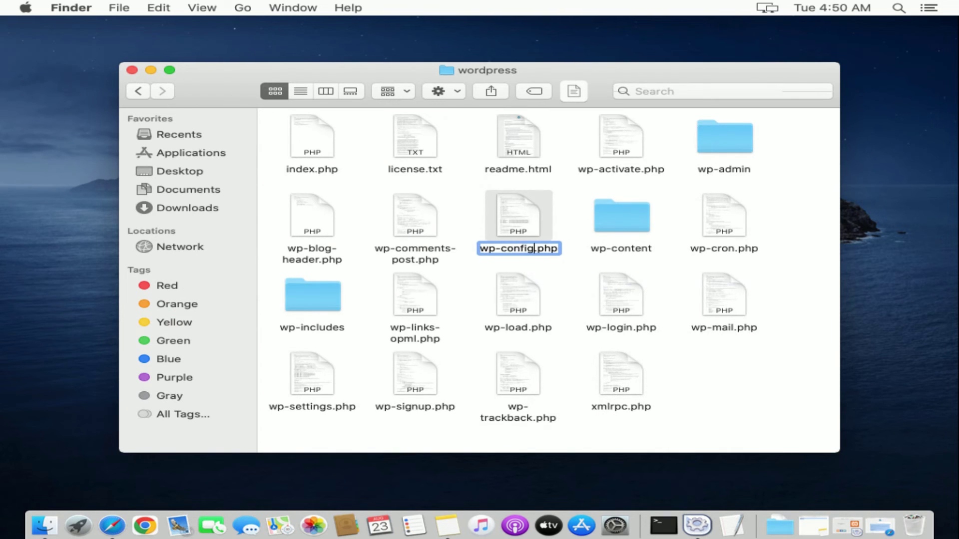
type("g")
left_click(734, 386)
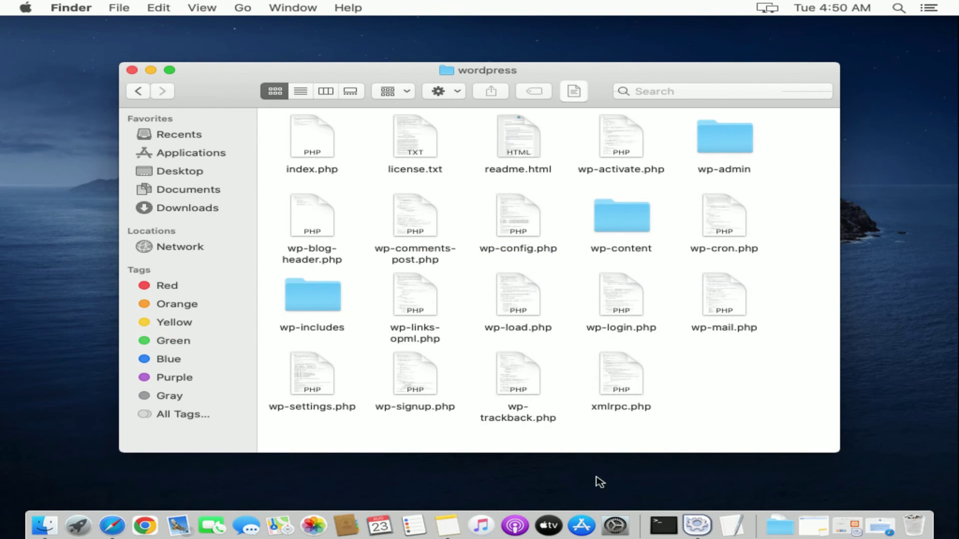
left_click(112, 526)
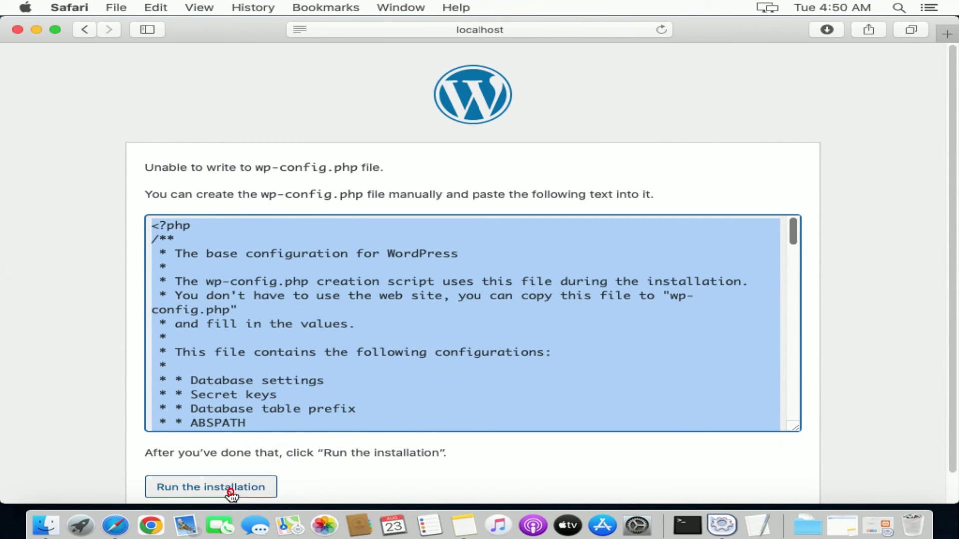
Run the installation and enter site title 'Mac Website', username admin and a password
left_click(230, 493)
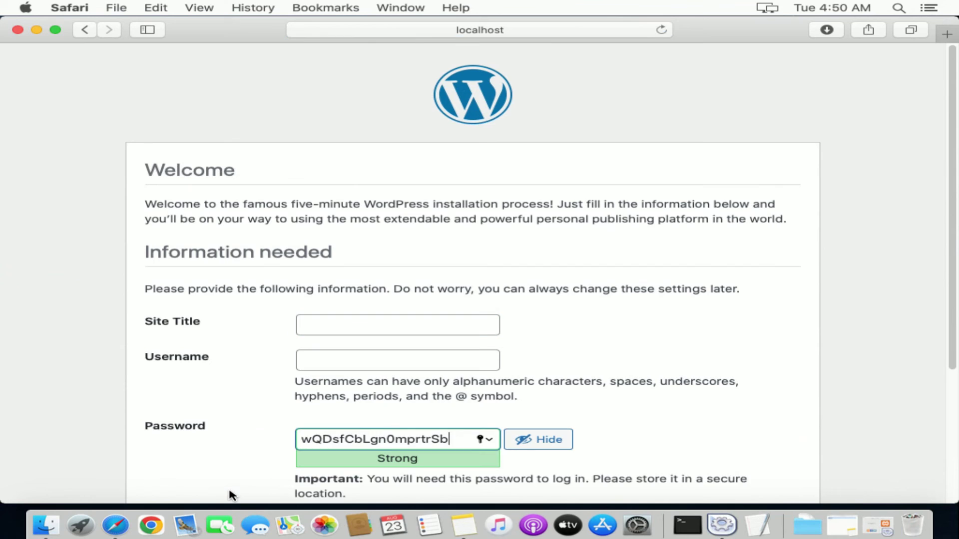
left_click(365, 325)
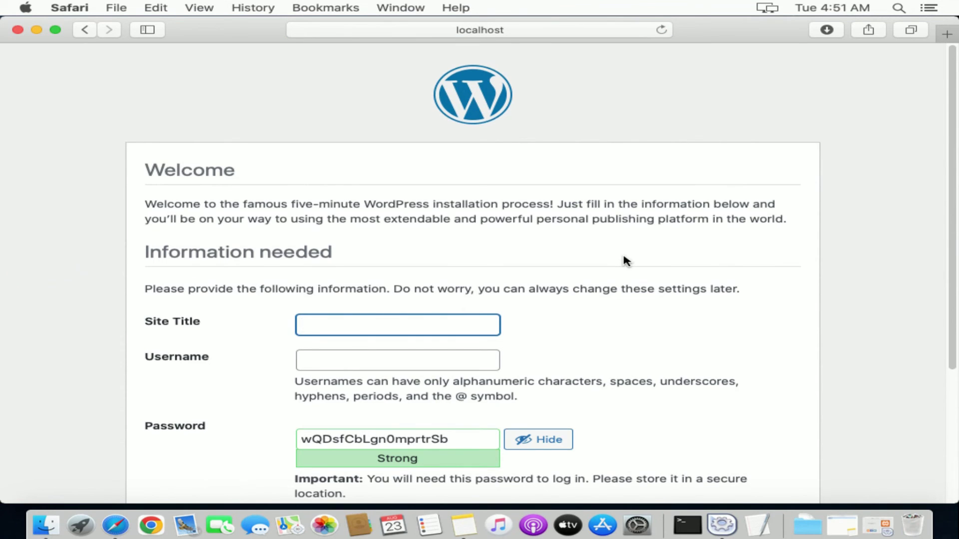
type("Mac Website")
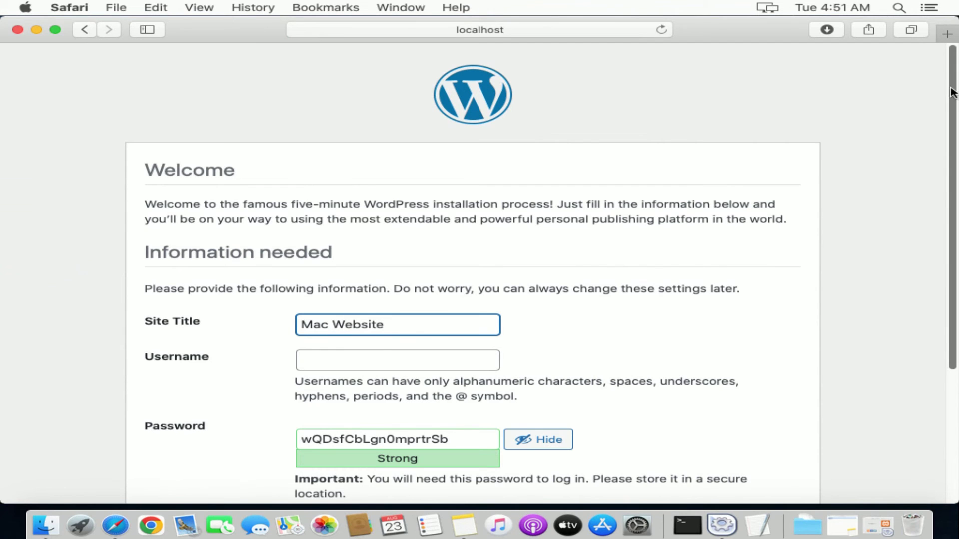
scroll(952, 92, "down", 5)
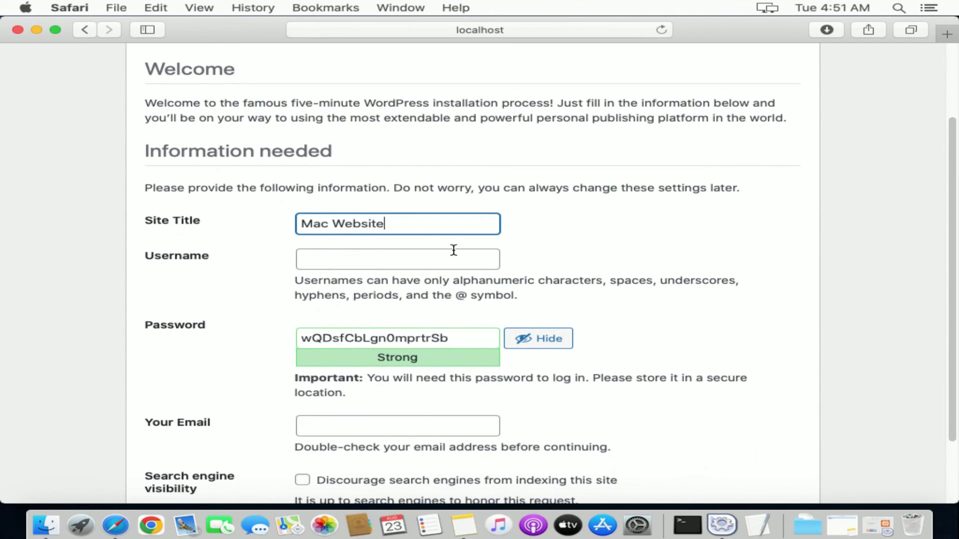
left_click(453, 250)
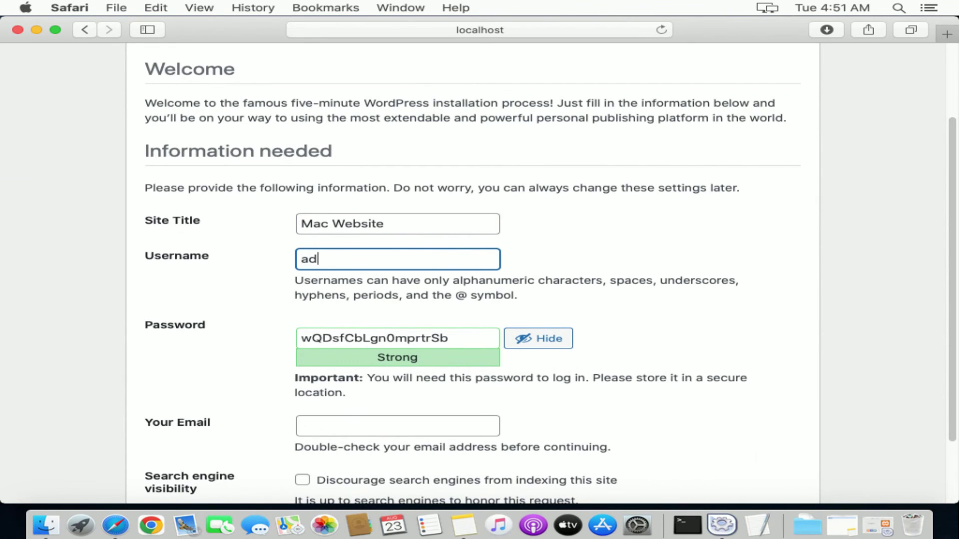
type("admin")
key("Tab")
type("12")
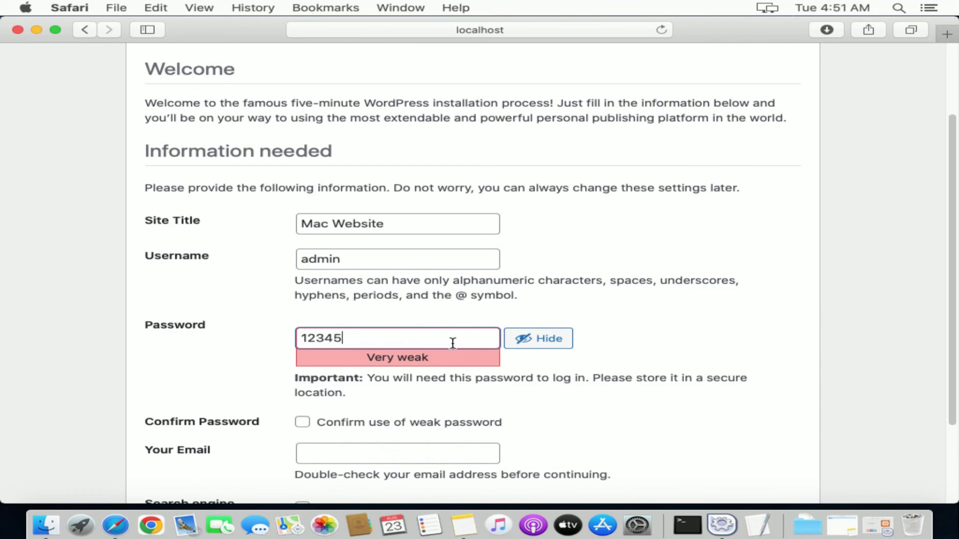
Confirm the weak password, enter the admin e-mail address and install WordPress
left_click(304, 423)
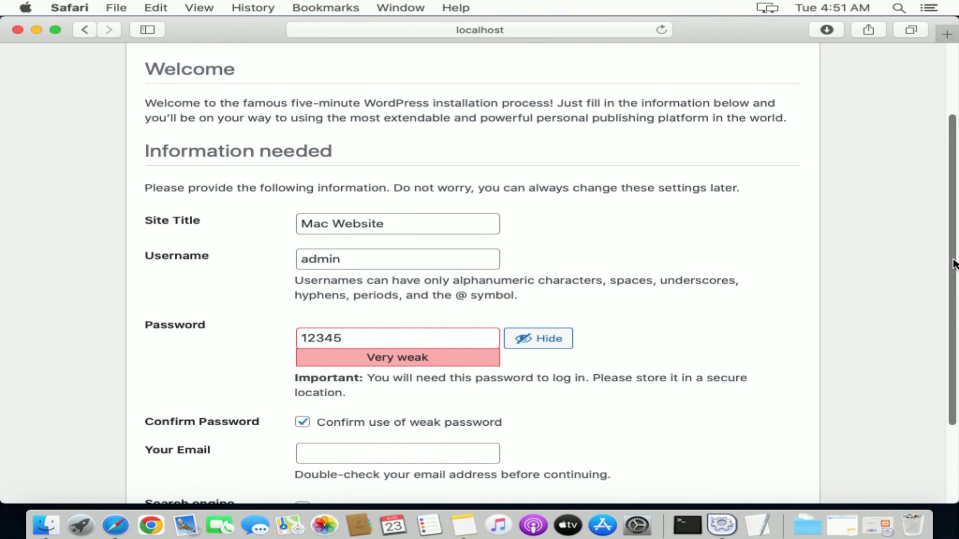
scroll(890, 335, "down", 4)
left_click(455, 335)
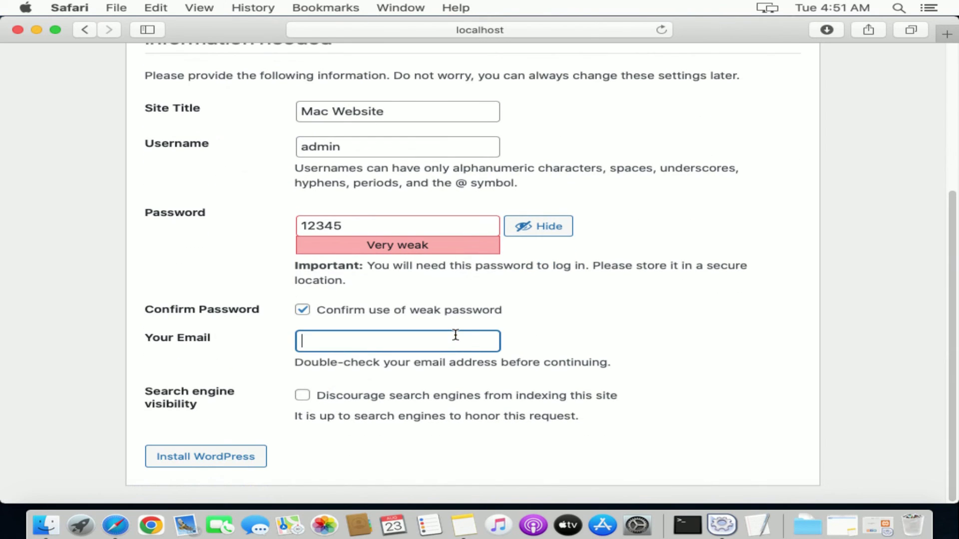
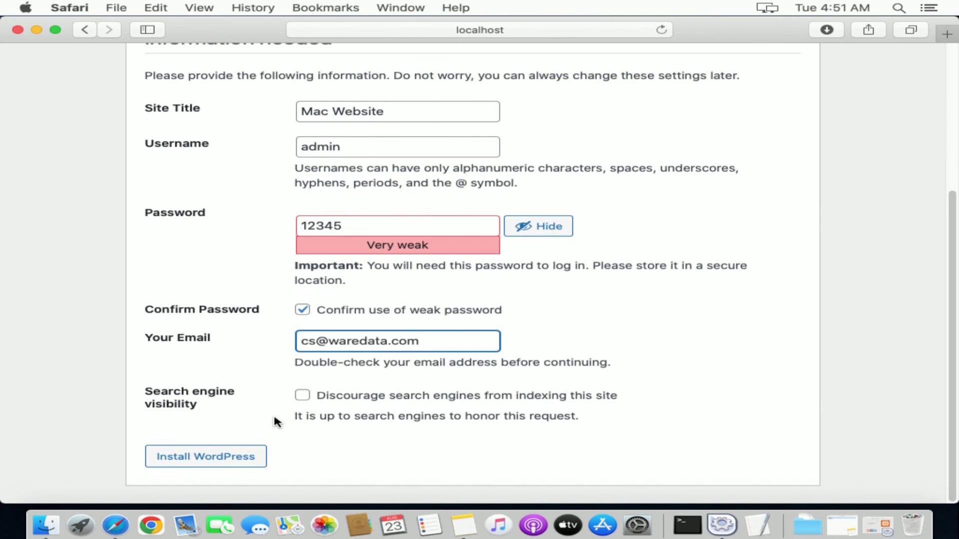
left_click(247, 460)
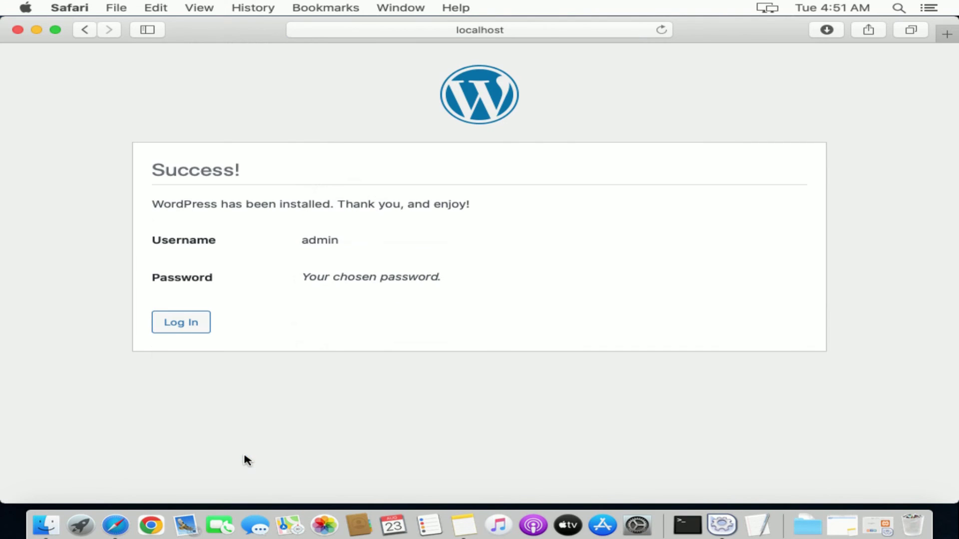
Open the login screen, preview the Mac Website front page, then go back to login
left_click(192, 326)
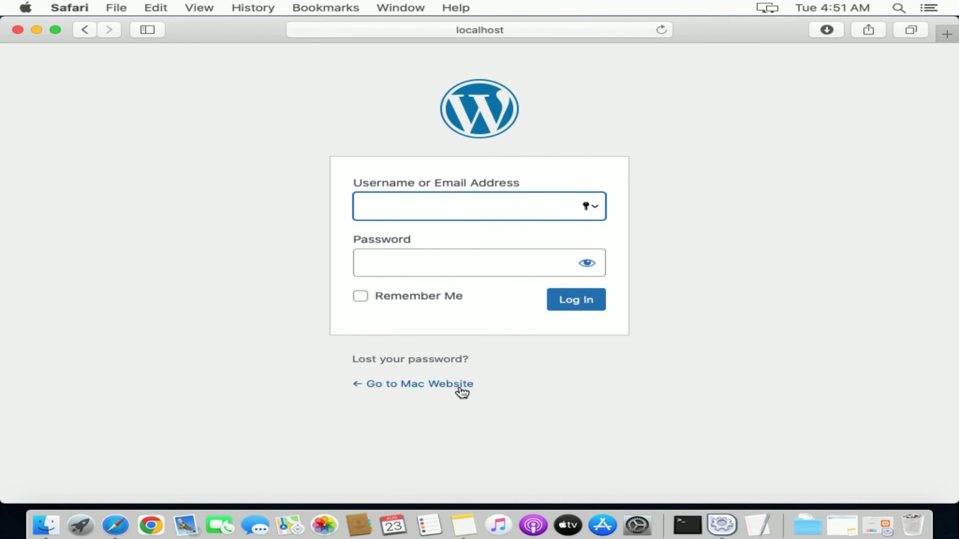
left_click(458, 389)
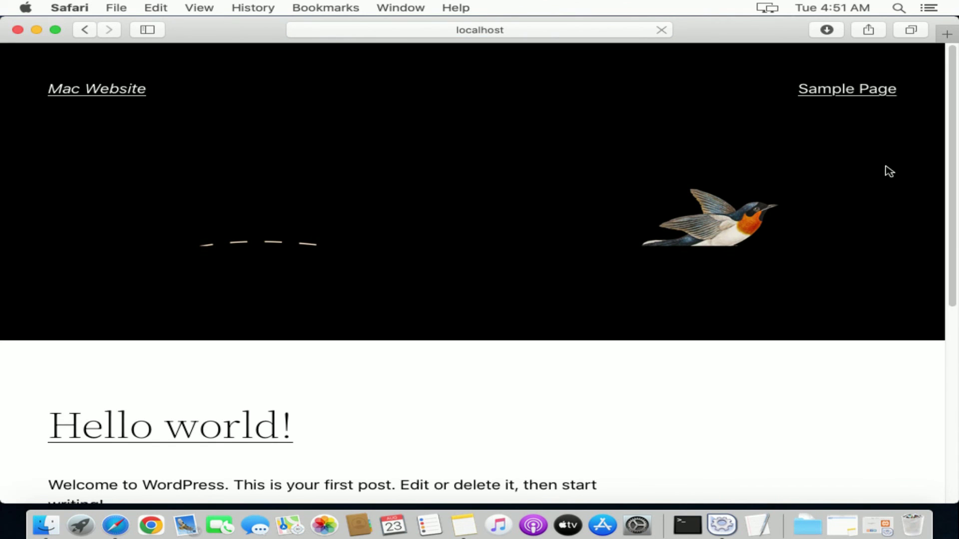
left_click_drag(954, 163, 933, 75)
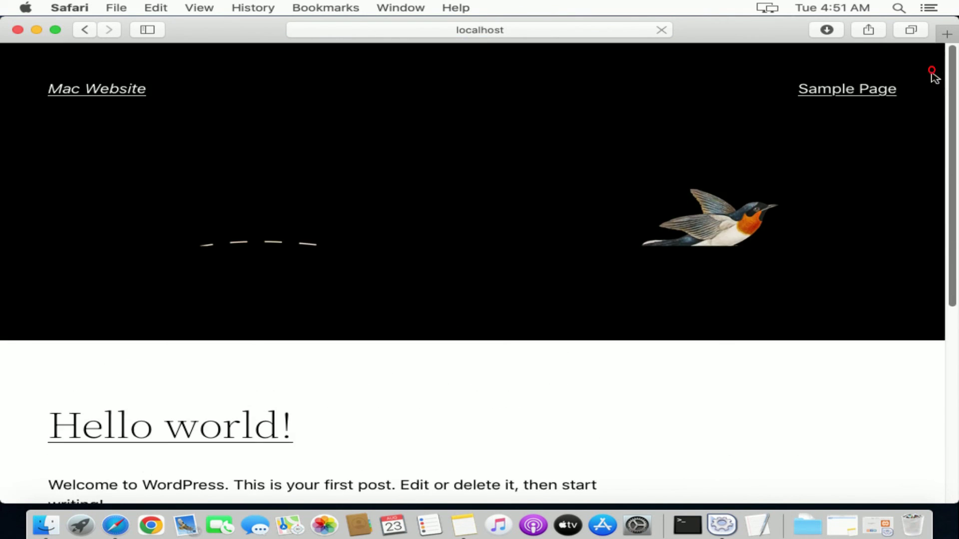
left_click(86, 31)
Log in as admin with the account password and decline saving it in Safari
left_click(419, 206)
type("ad")
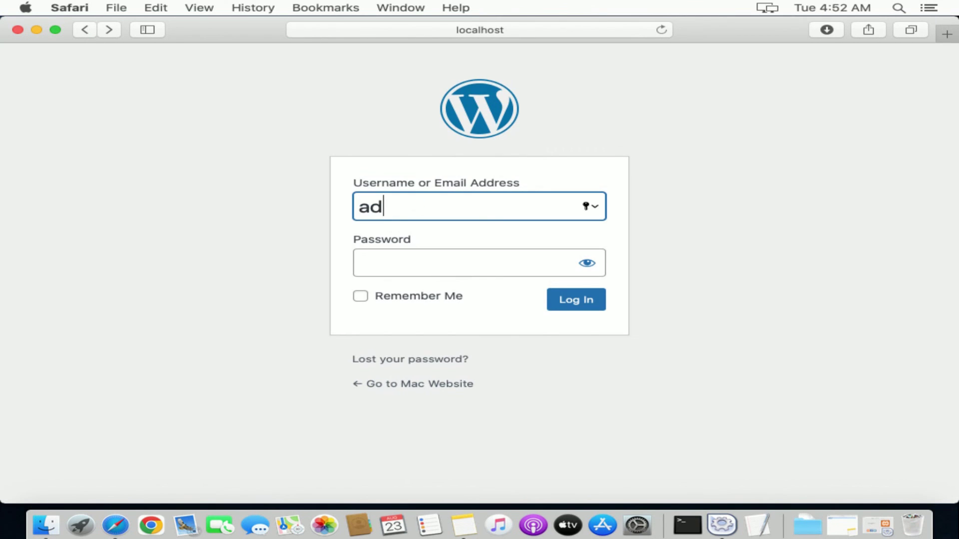
type("min")
key("Tab")
type("a")
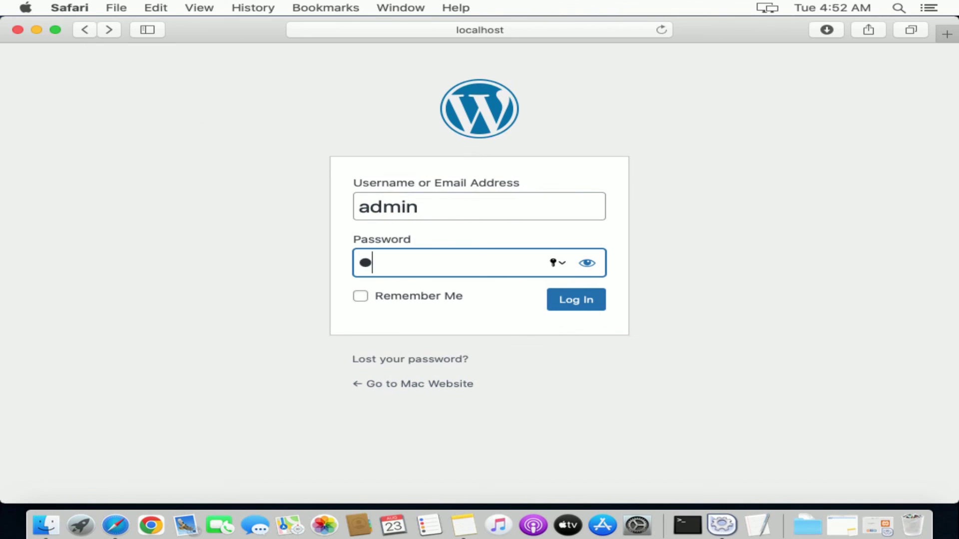
type("dmin")
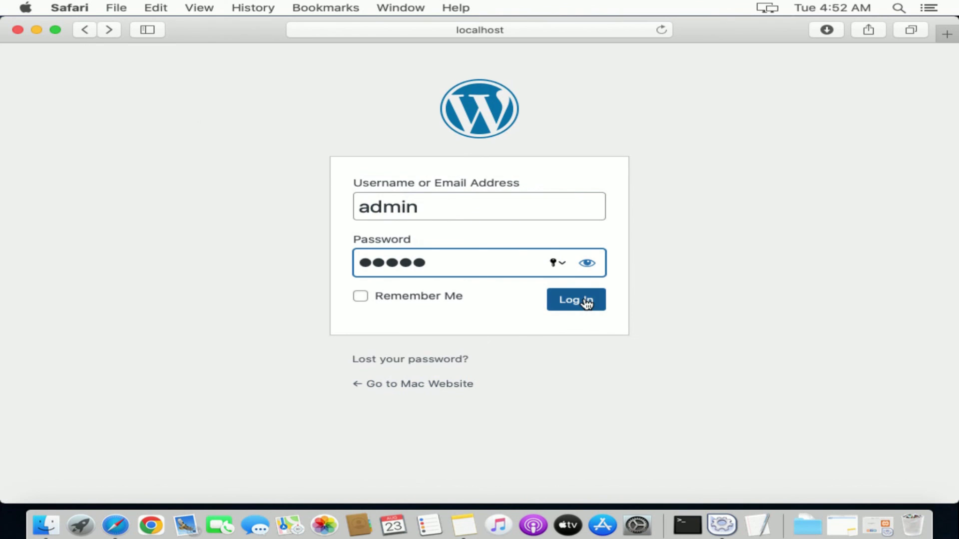
left_click(587, 302)
left_click(562, 119)
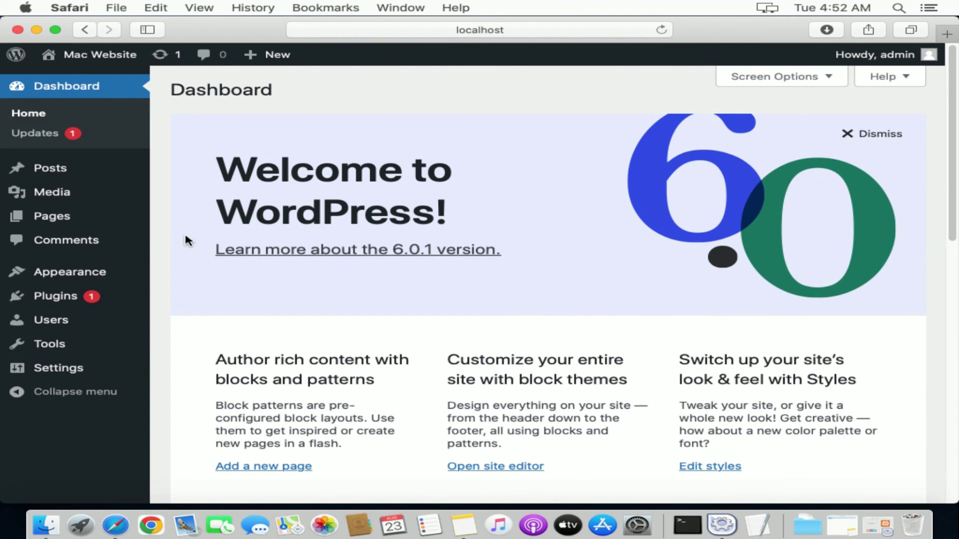
Activate the Twenty Twenty-One theme under Appearance > Themes and visit the site
mouse_move(95, 272)
left_click(191, 276)
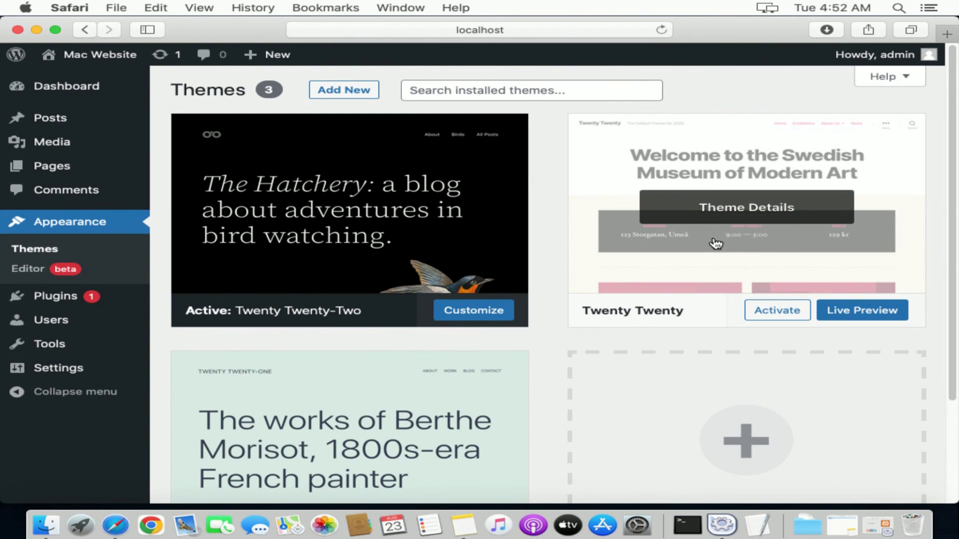
left_click(344, 91)
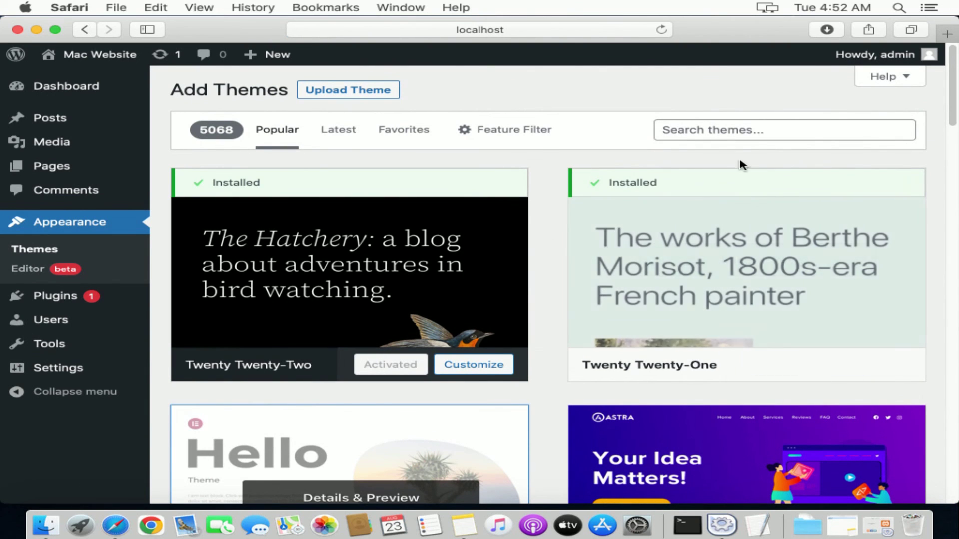
mouse_move(726, 178)
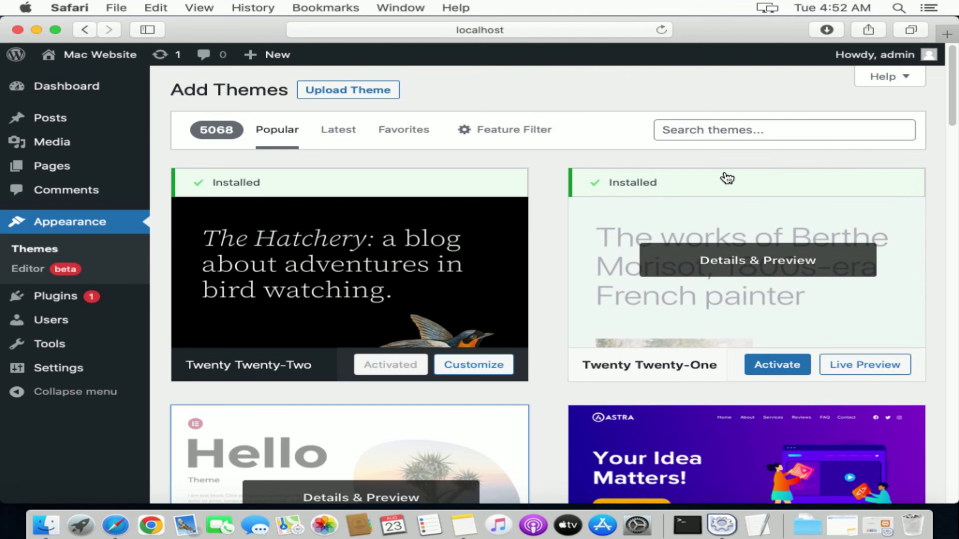
left_click(791, 366)
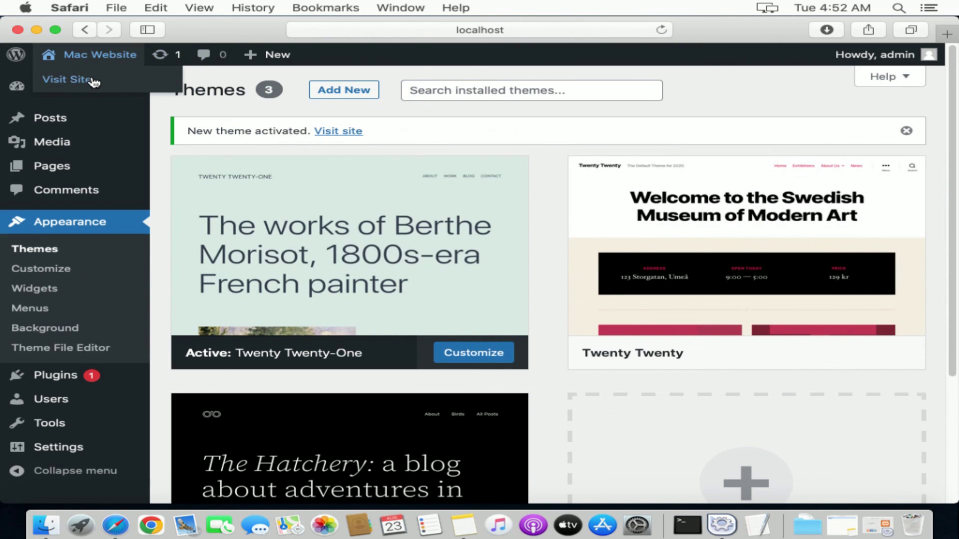
left_click(94, 80)
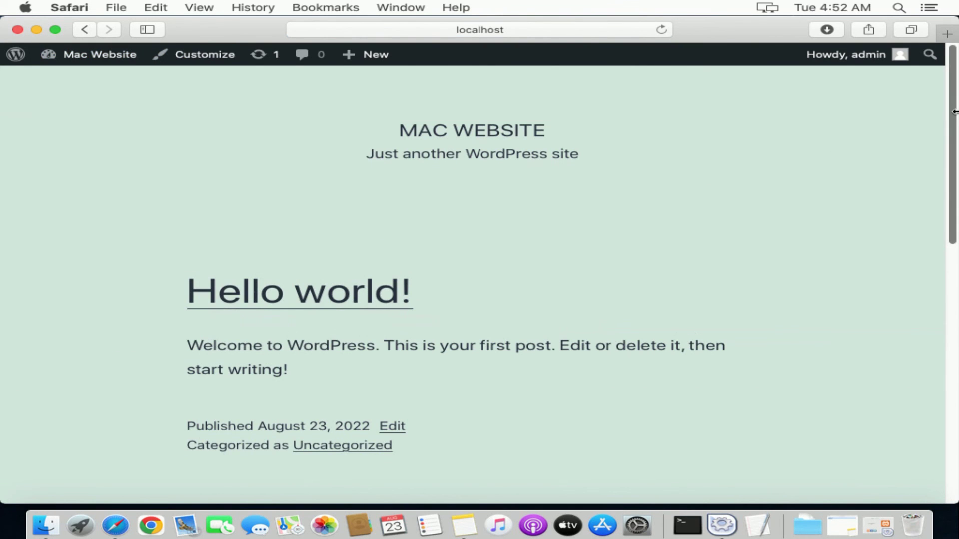
Return to the Mac Website page from Safari's tab overview and make the window full screen
key("F11")
left_click_drag(953, 175, 941, 143)
left_click(912, 93)
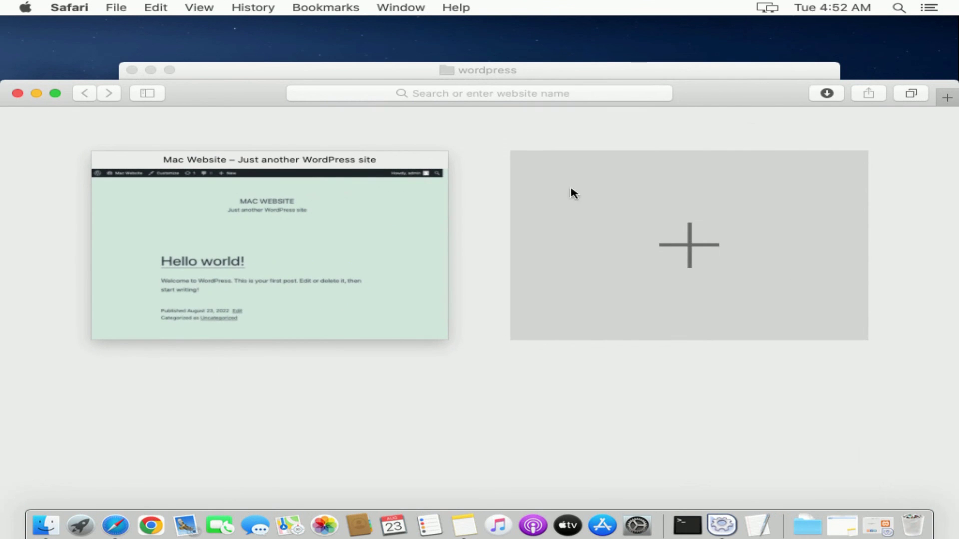
left_click(269, 239)
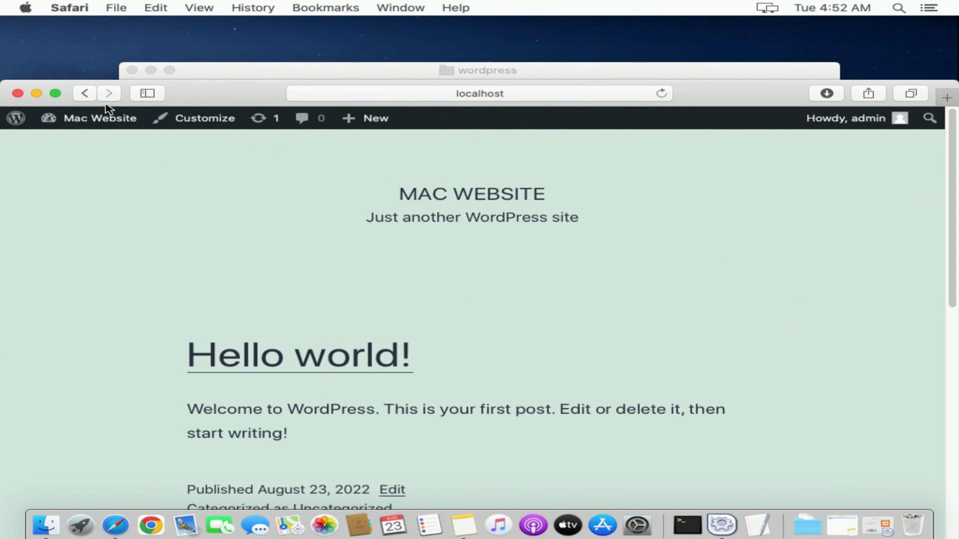
left_click(56, 93)
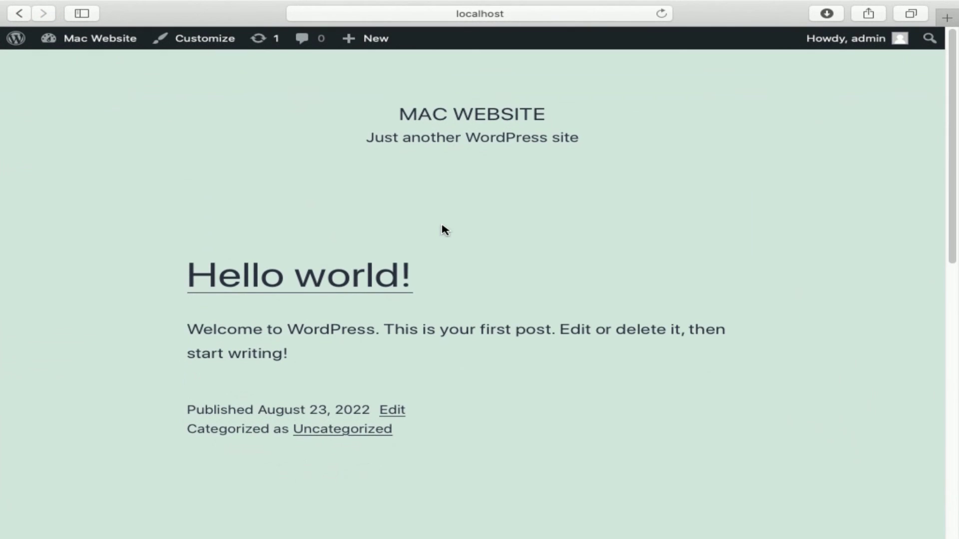